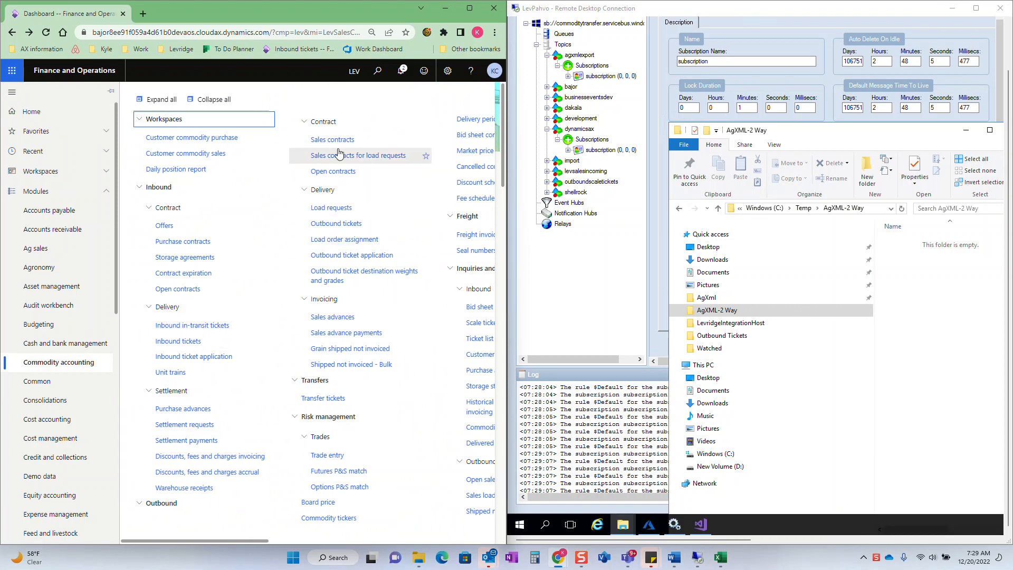
- Start a new outbound load request with Newell Acres as the customer account
left_click(331, 208)
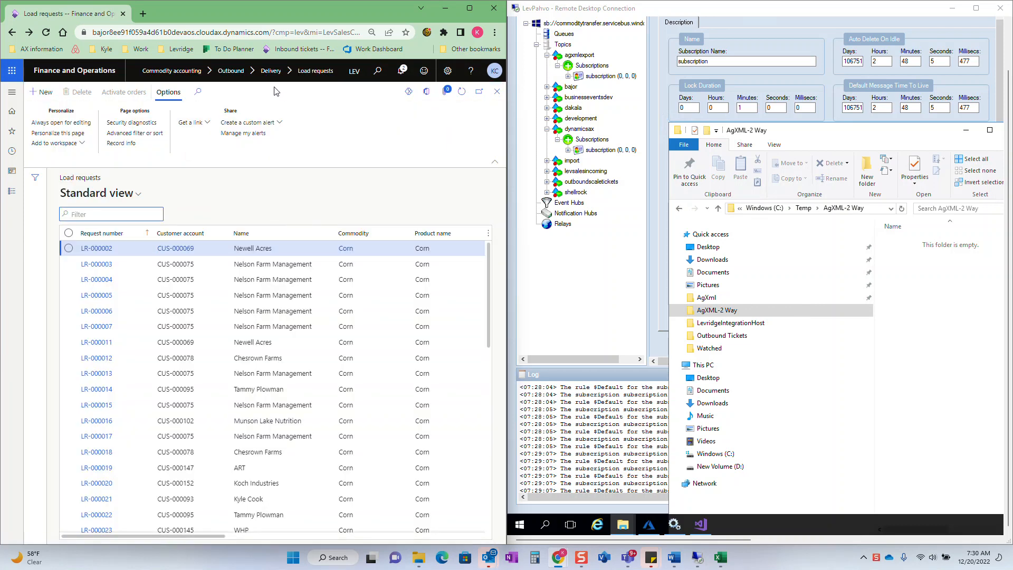
left_click(51, 97)
type("NEWELL")
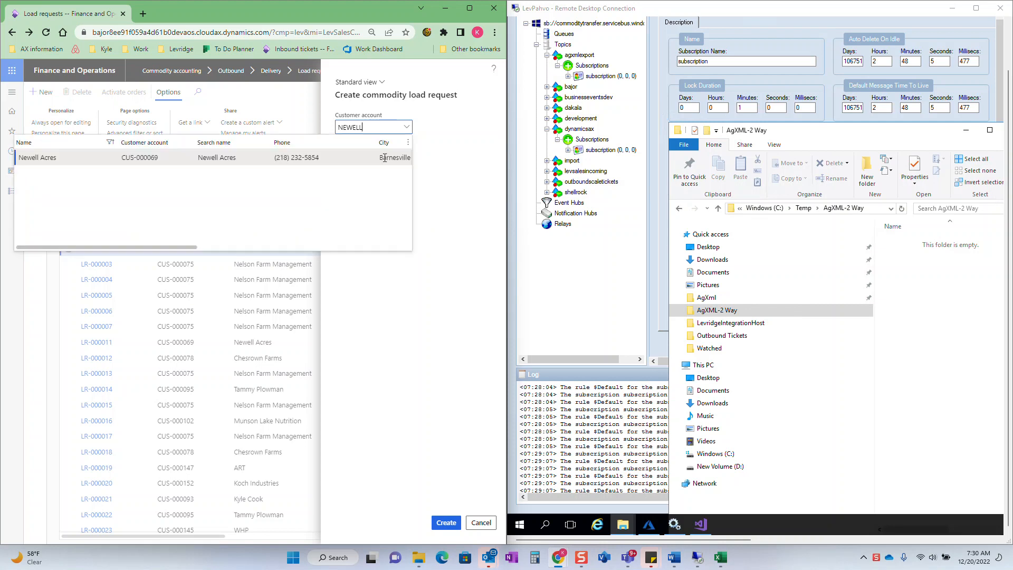
left_click(377, 157)
left_click(378, 158)
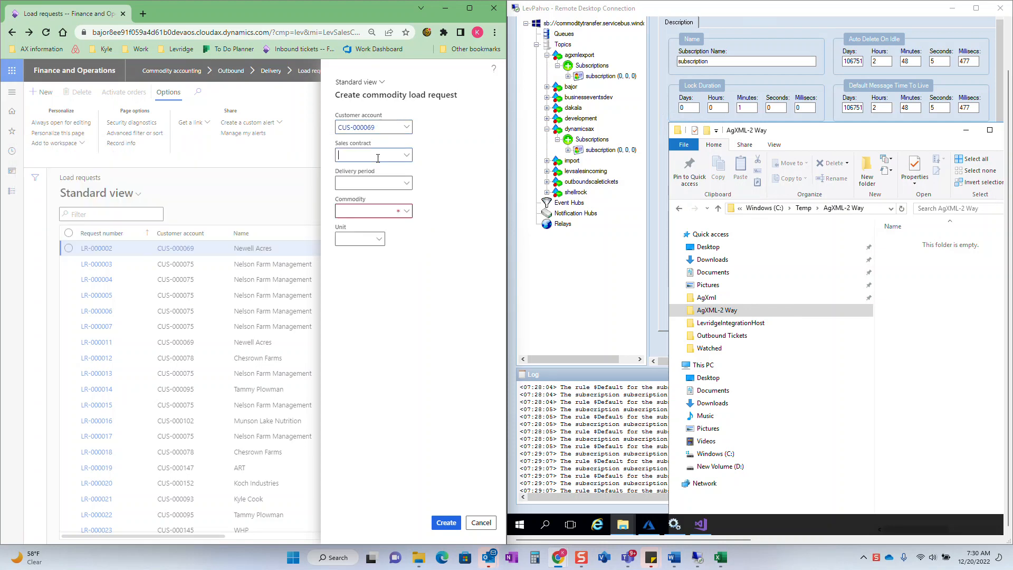
- Assign sales contract S-0000133 to the load request and create it
left_click(406, 157)
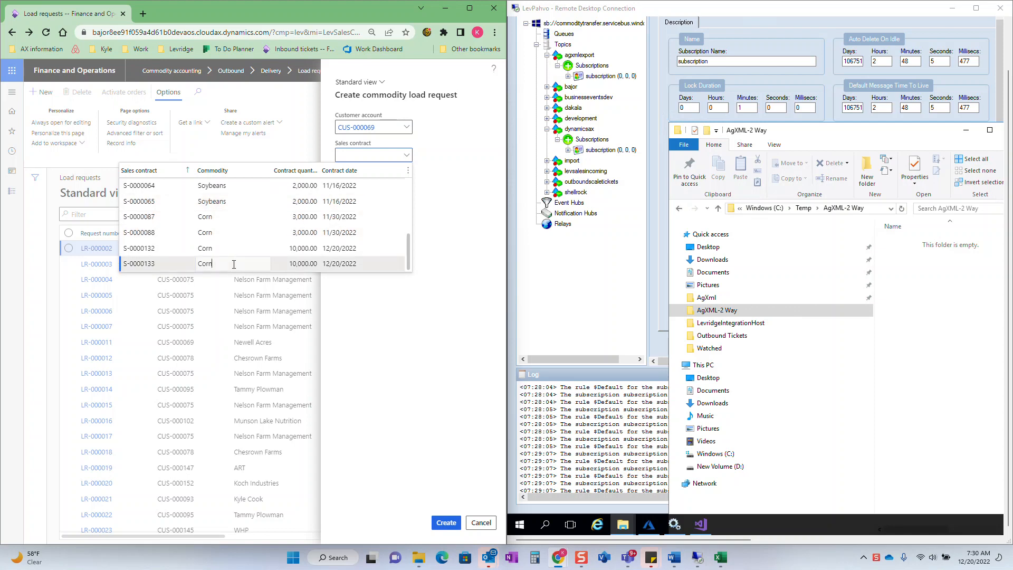
left_click(233, 263)
key("Tab")
key("Tab")
left_click(443, 523)
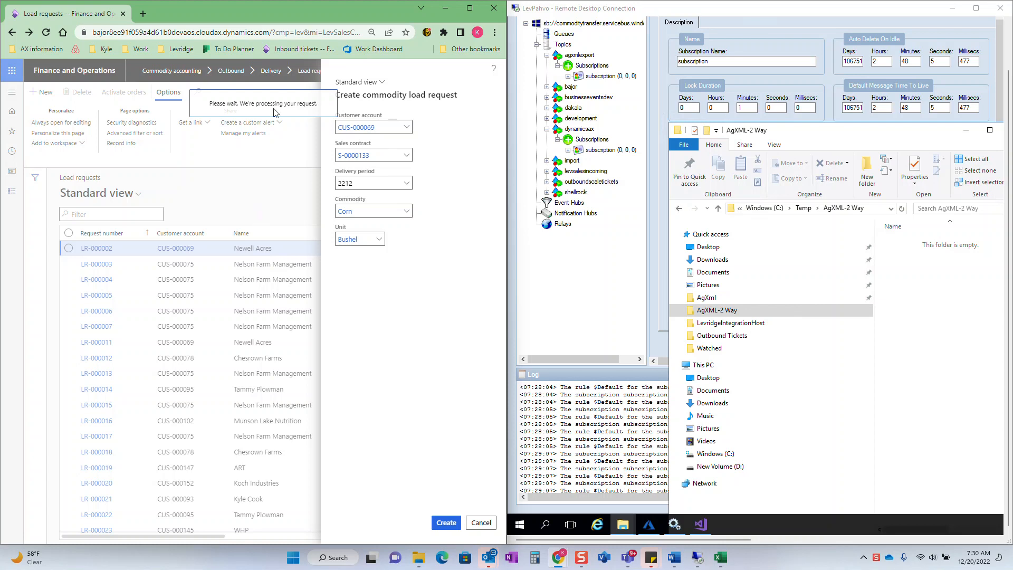
- Generate ten loads with prefix SBM-, suffix East, starting number 52 and ordered quantity 1000, and activate the orders
scroll(257, 256, "down", 2)
scroll(214, 391, "up", 3)
scroll(206, 411, "down", 4)
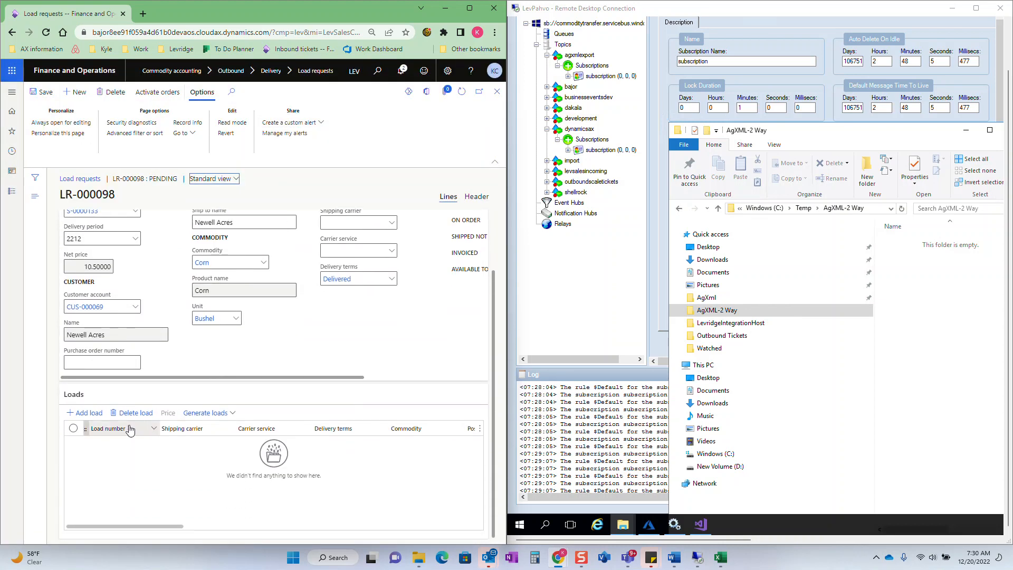
left_click(206, 412)
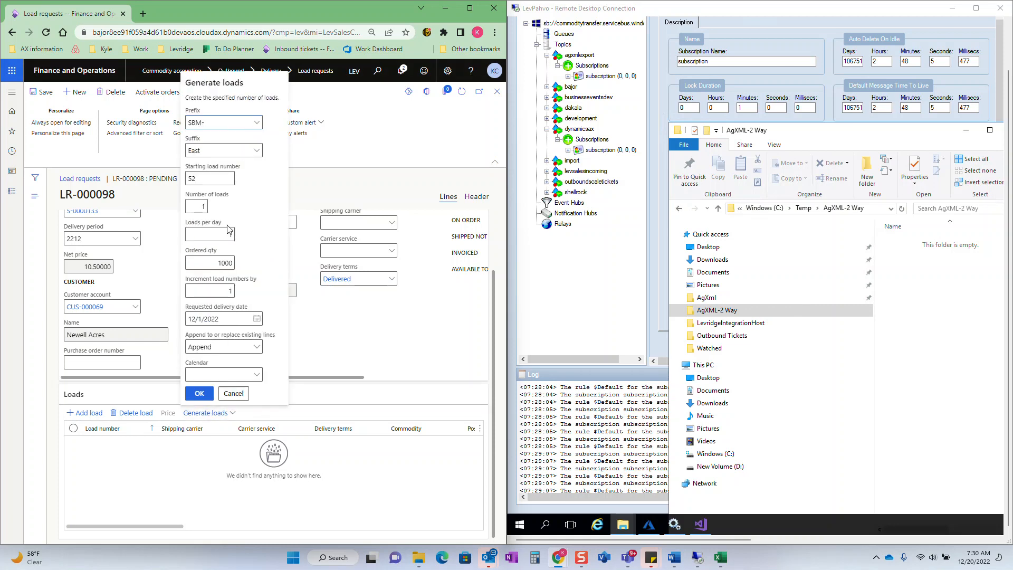
left_click(197, 205)
key("Tab")
key("Tab")
key("Tab")
left_click(200, 400)
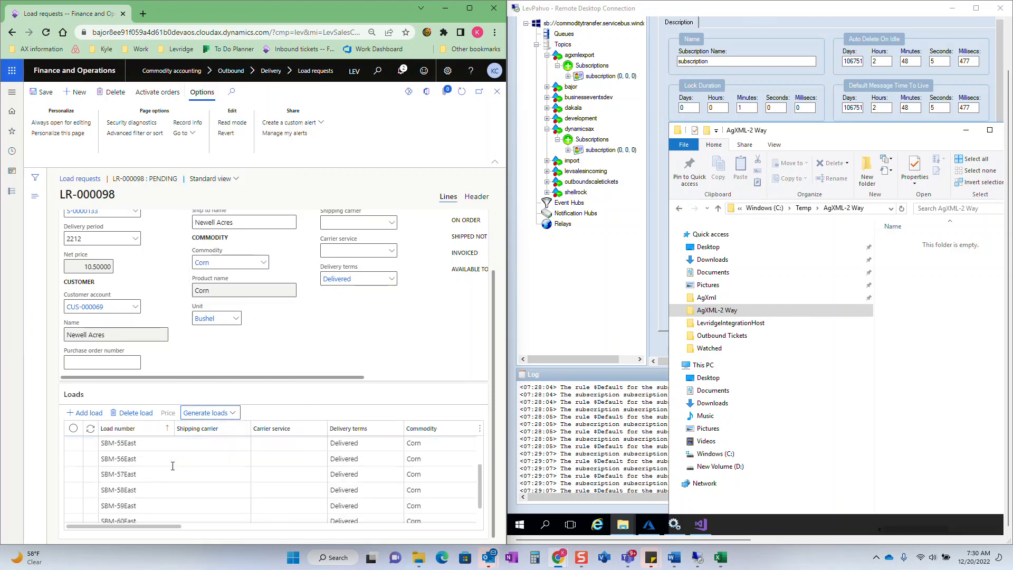
scroll(164, 446, "down", 2)
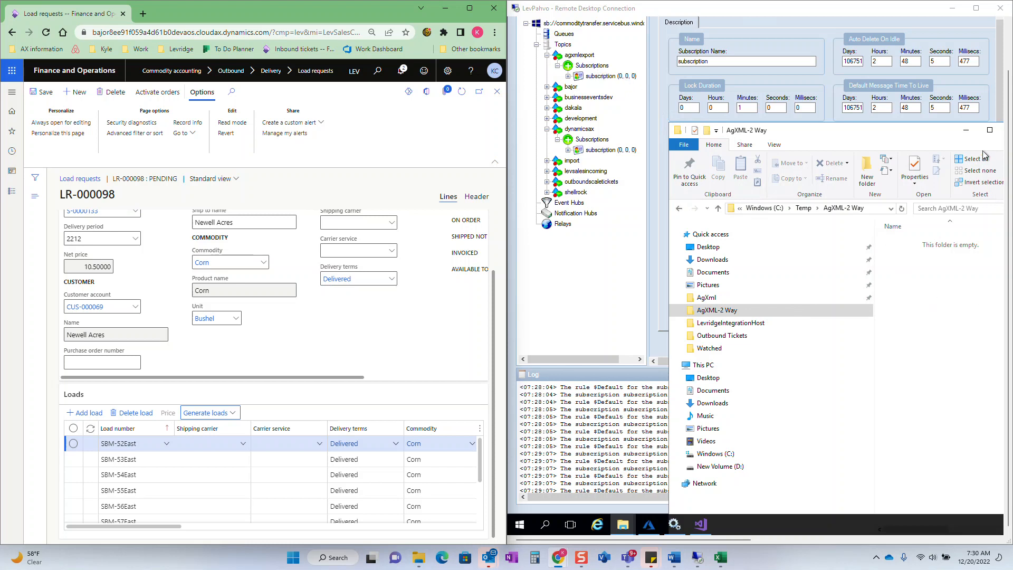
left_click(158, 92)
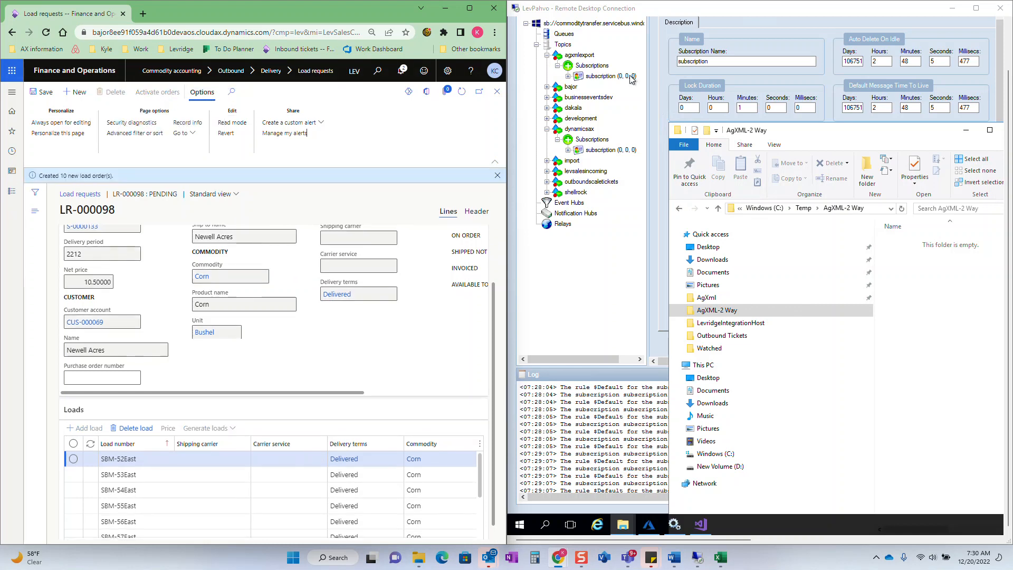
- In the remote desktop session, refresh the subscription under the agxmlexport topic to check its message counts
left_click(613, 77)
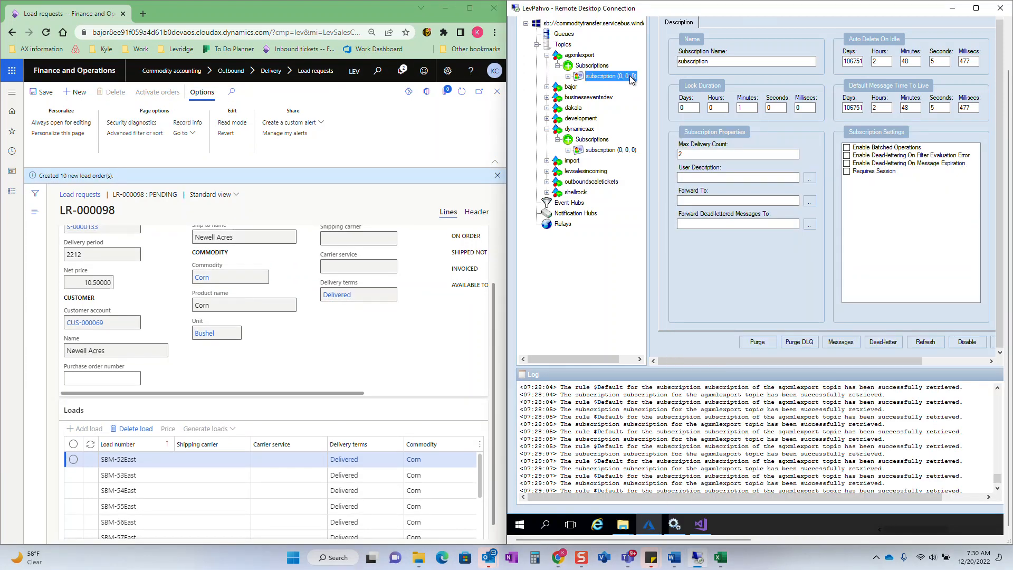
key("F5")
key("F5")
key("F5")
key("F5")
key("F5")
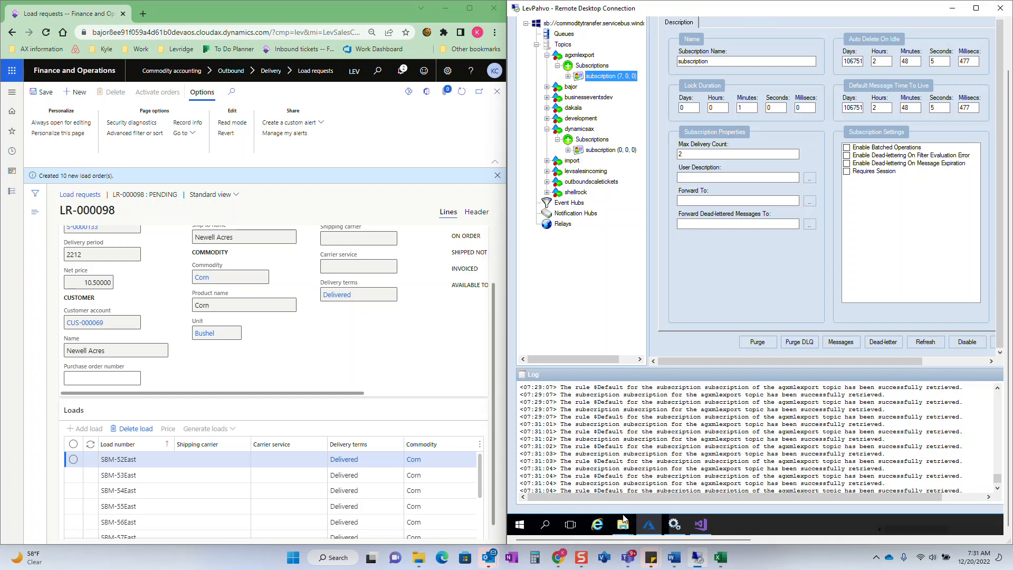
- Open LoadOrderDocument.001 from the AgXML-2 Way folder in Notepad++
left_click(623, 523)
left_click(603, 489)
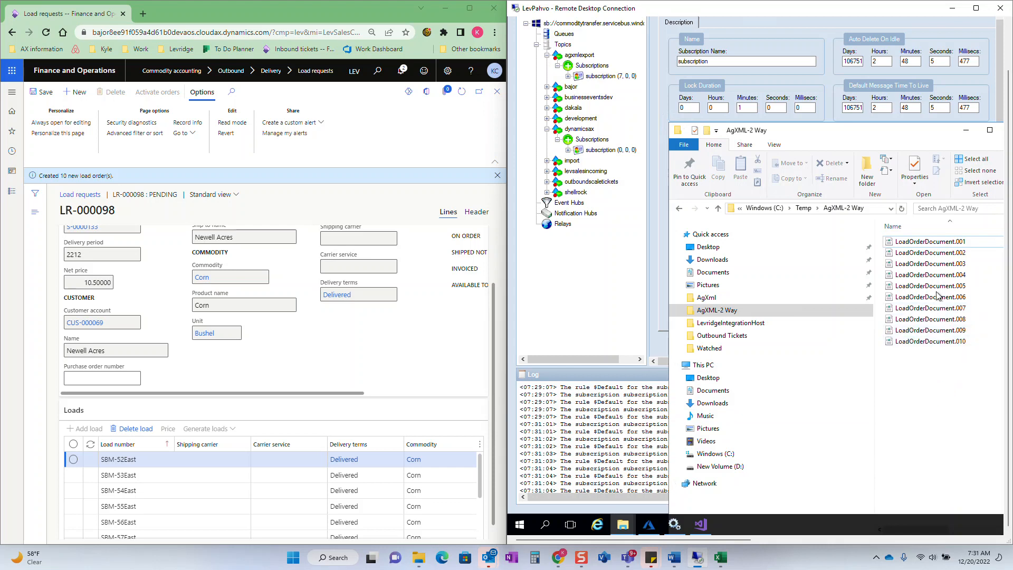
right_click(929, 245)
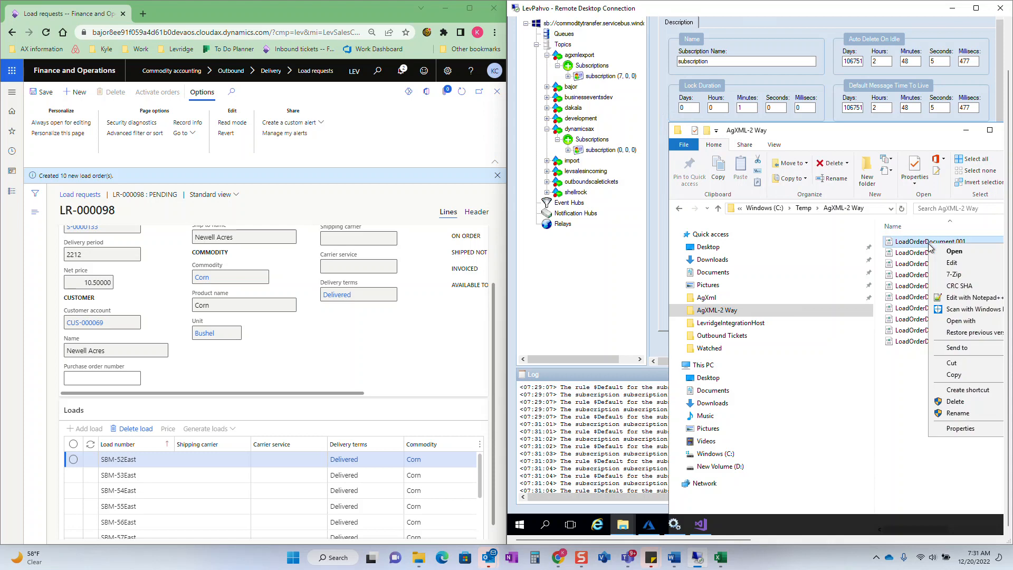
left_click(959, 298)
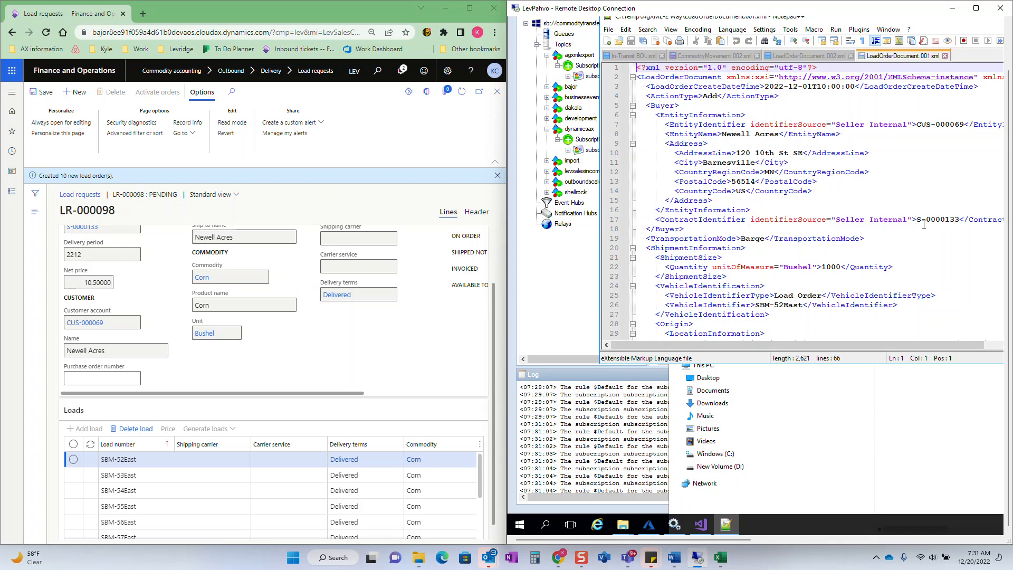
- Compare the sales contract and vehicle identifier in the XML document with the load request's contract and first load number
scroll(97, 302, "up", 2)
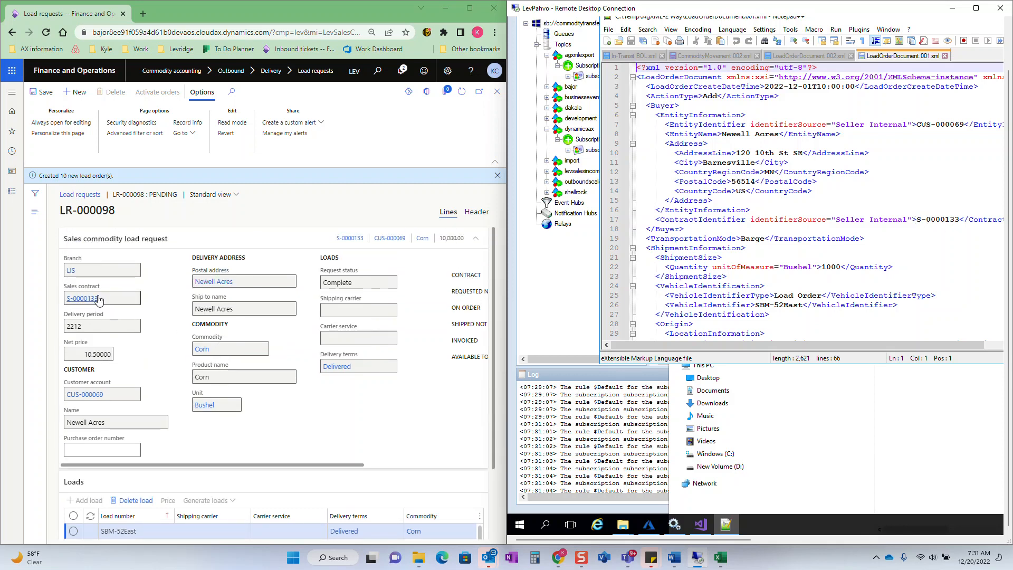
scroll(294, 281, "down", 2)
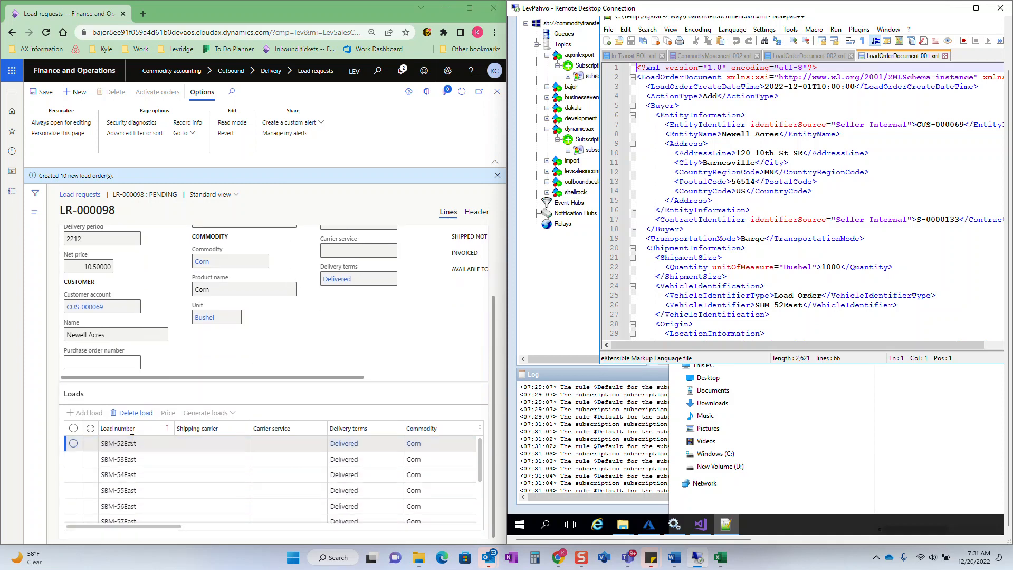
scroll(787, 282, "down", 1)
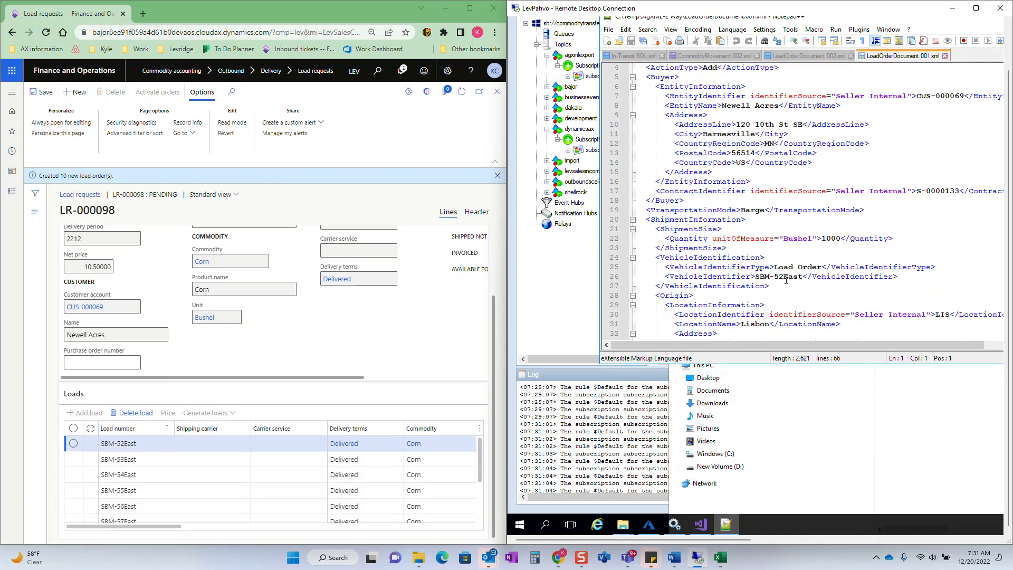
left_click_drag(802, 277, 755, 277)
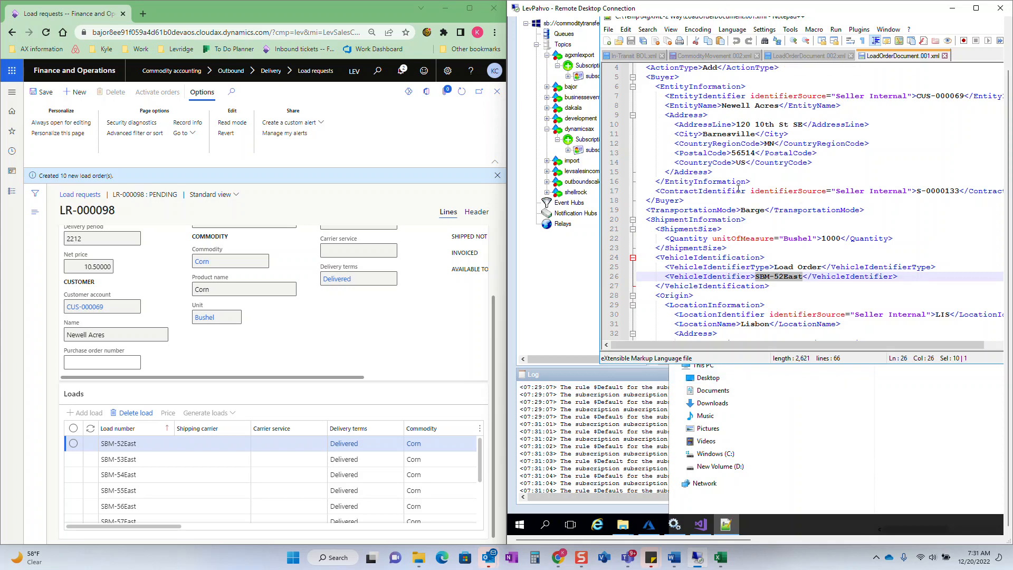
scroll(739, 189, "up", 1)
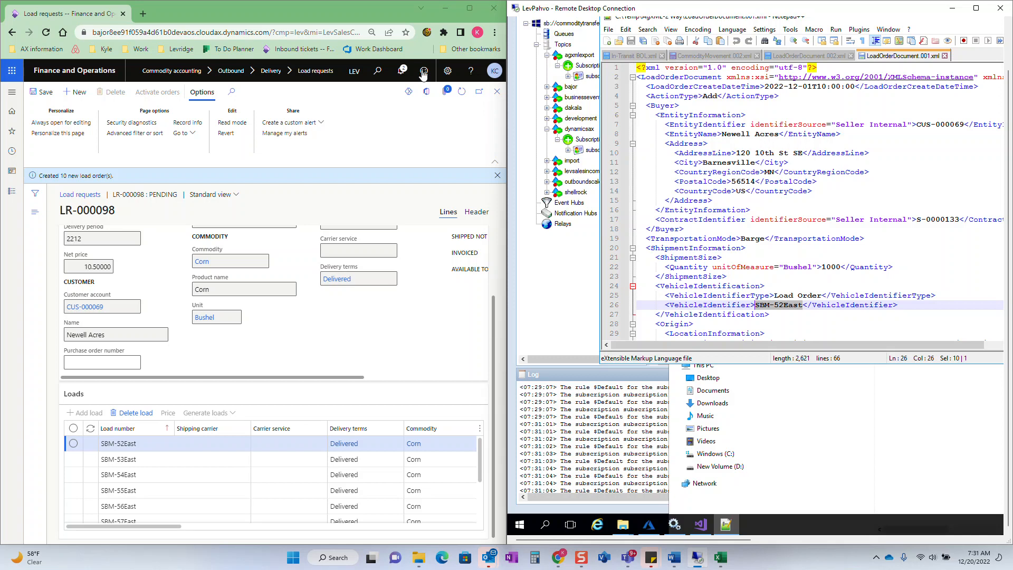
- Open the outbound tickets list of the Commodity accounting module
left_click(12, 92)
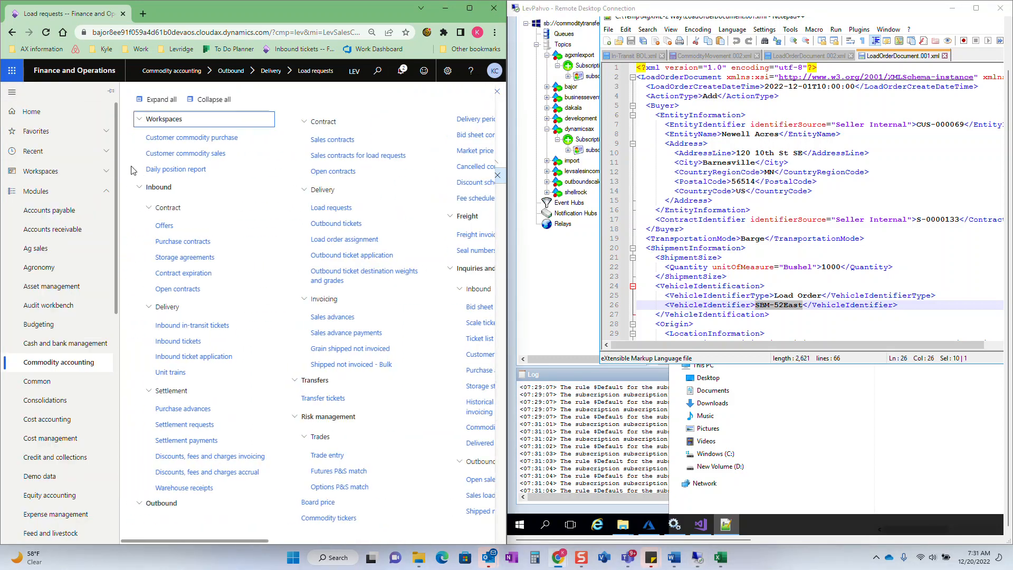
left_click(351, 224)
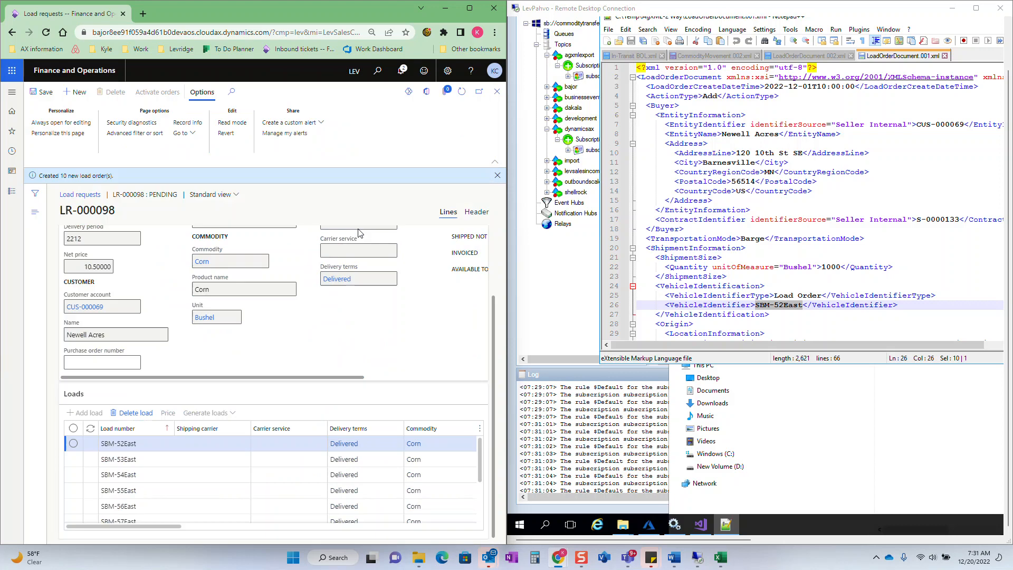
- Move the Notepad++ window out of the way in the remote session to uncover the AgXML-2 Way folder, keeping the session connected
left_click(998, 11)
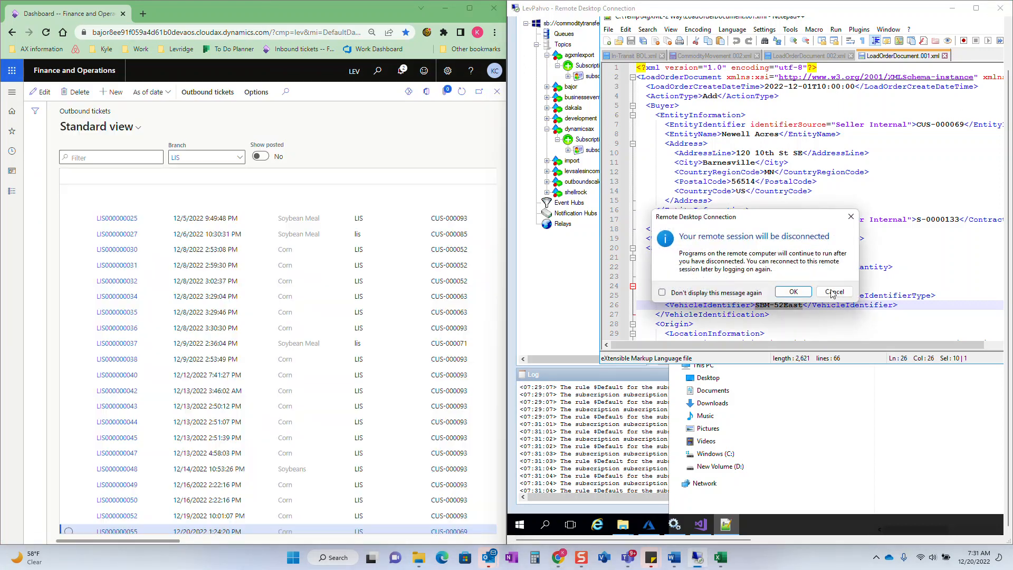
left_click(829, 290)
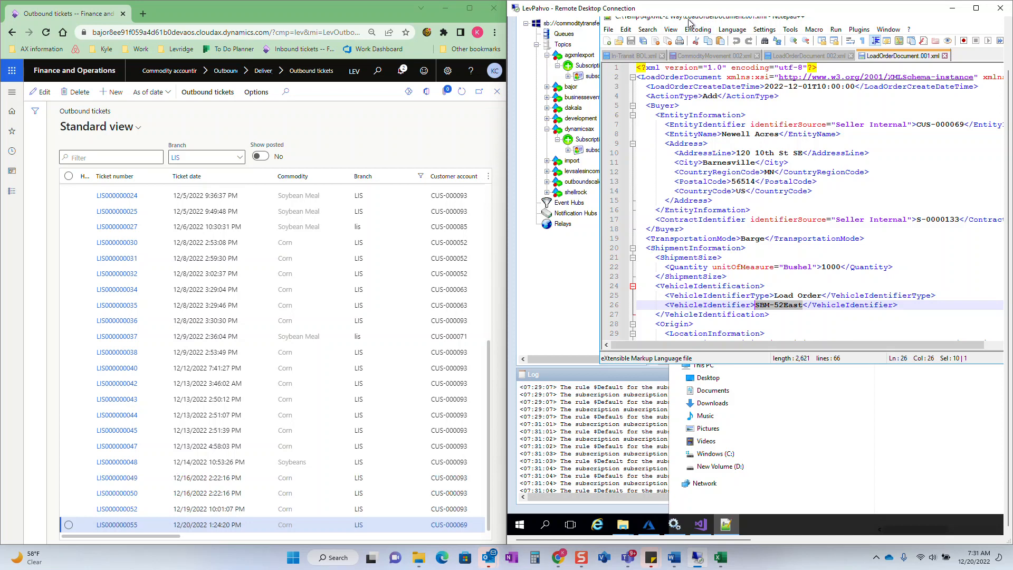
left_click_drag(688, 19, 620, 181)
left_click_drag(978, 180, 780, 293)
left_click(846, 290)
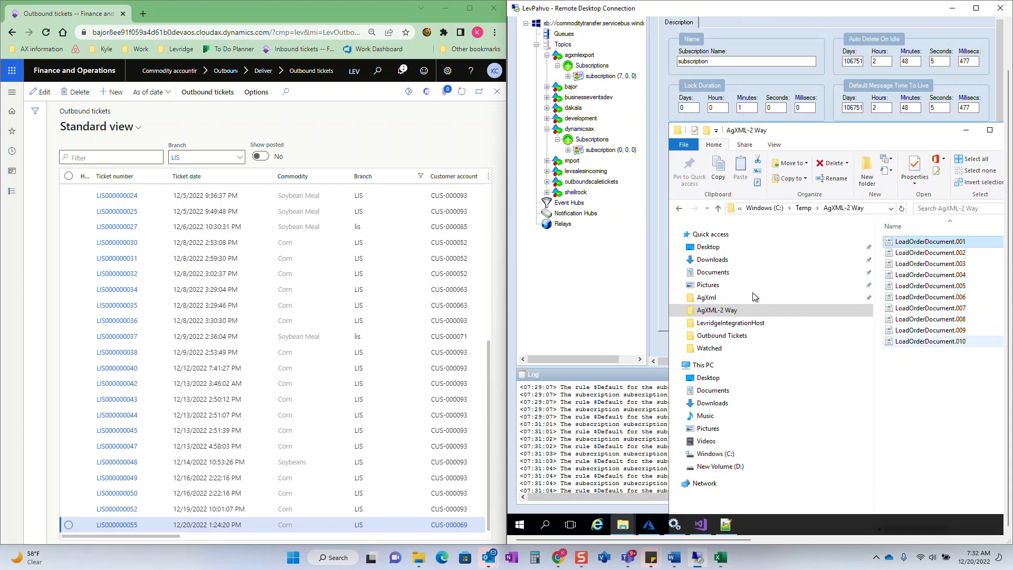
- Create an outbound scale ticket for commodity Corn with branch and warehouse LIS and customer Newell Acres
left_click(99, 92)
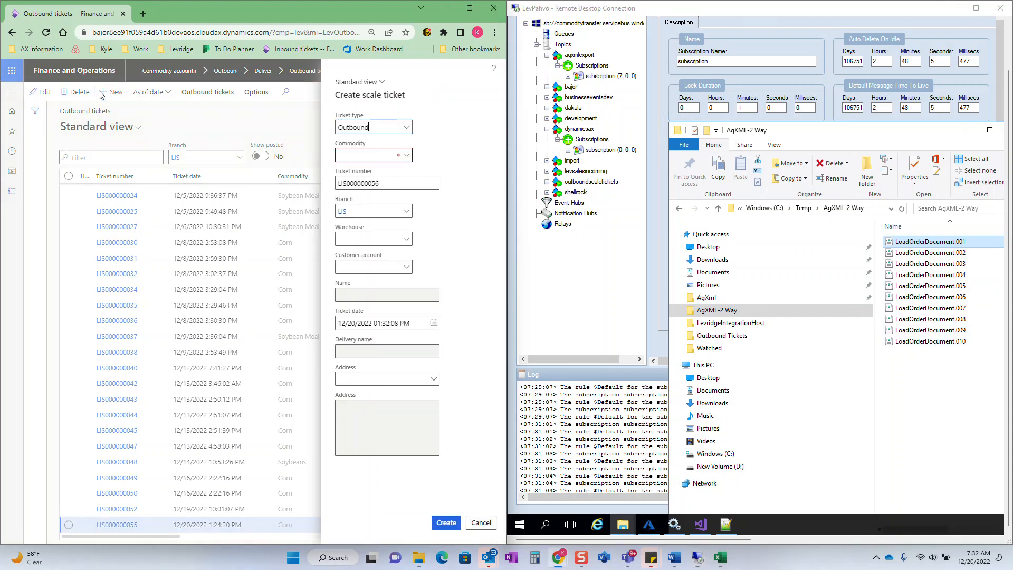
type("co")
key("Tab")
key("Tab")
key("Tab")
key("Tab")
type("newe")
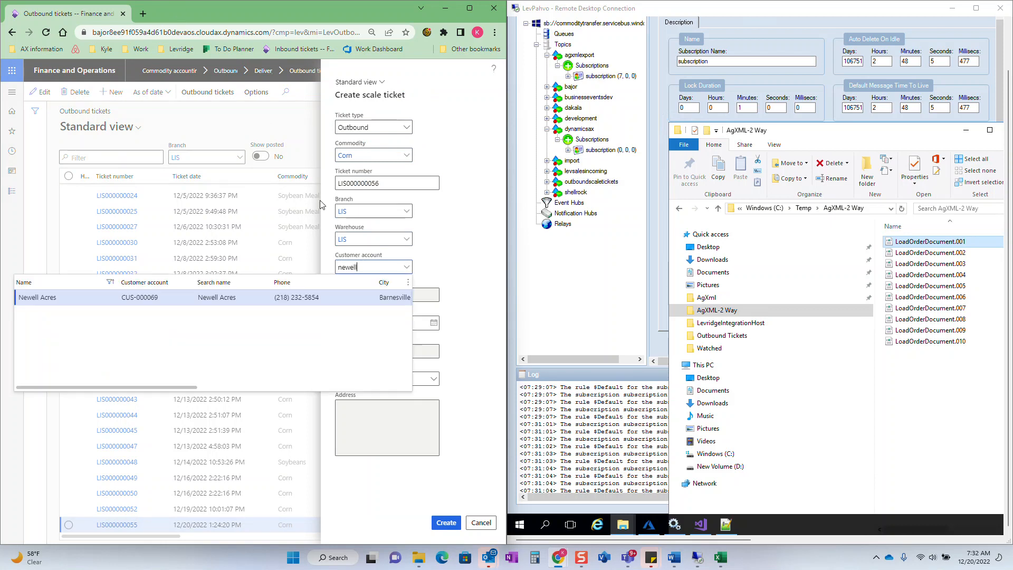
left_click(448, 524)
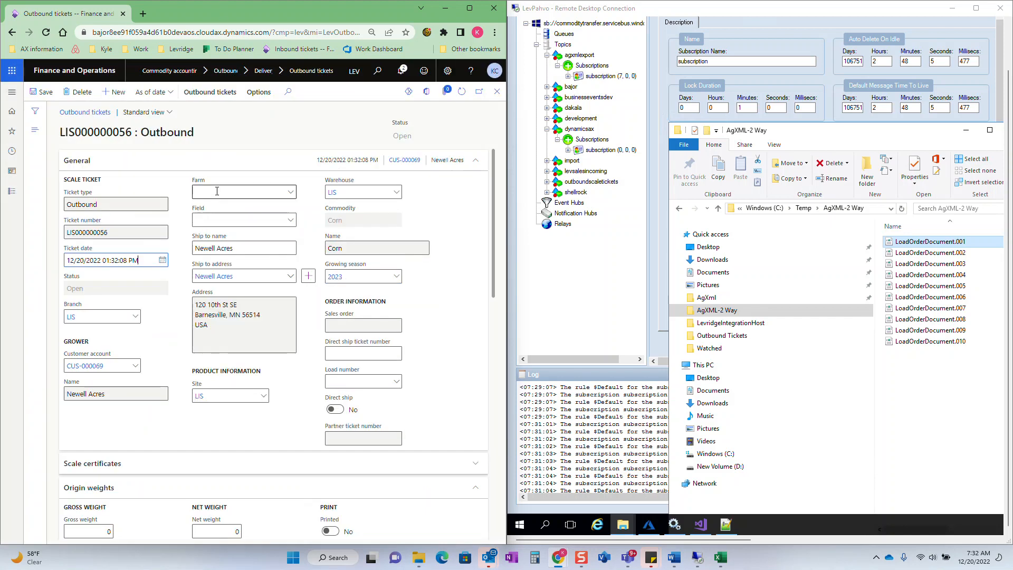
- Enter an origin gross weight of 90,000 lb and a tare weight of 24,000 lb on the ticket
scroll(122, 289, "down", 2)
scroll(122, 289, "down", 2)
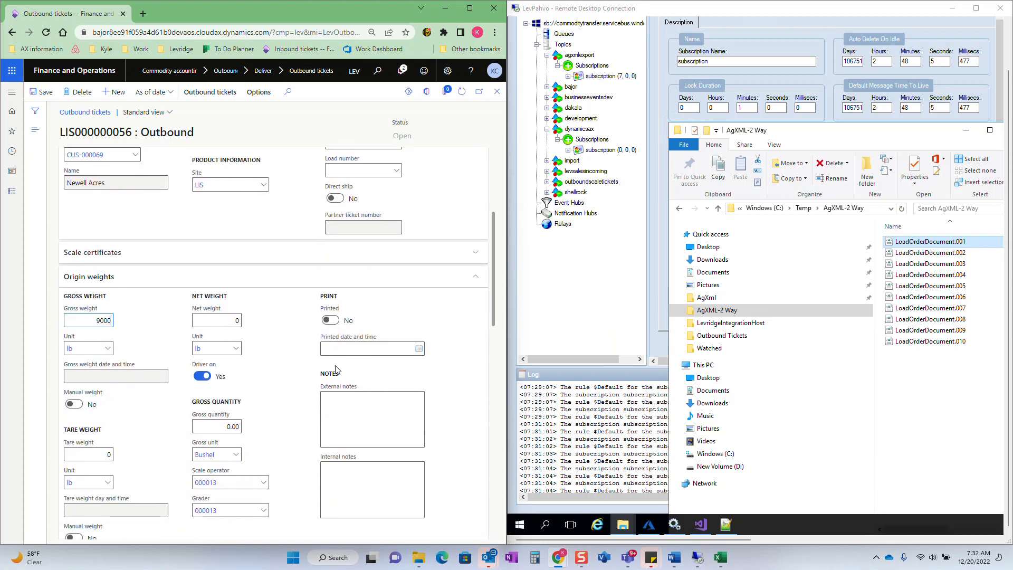
key("Tab")
key("Tab")
key("Tab")
type("24,000")
key("Tab")
key("Tab")
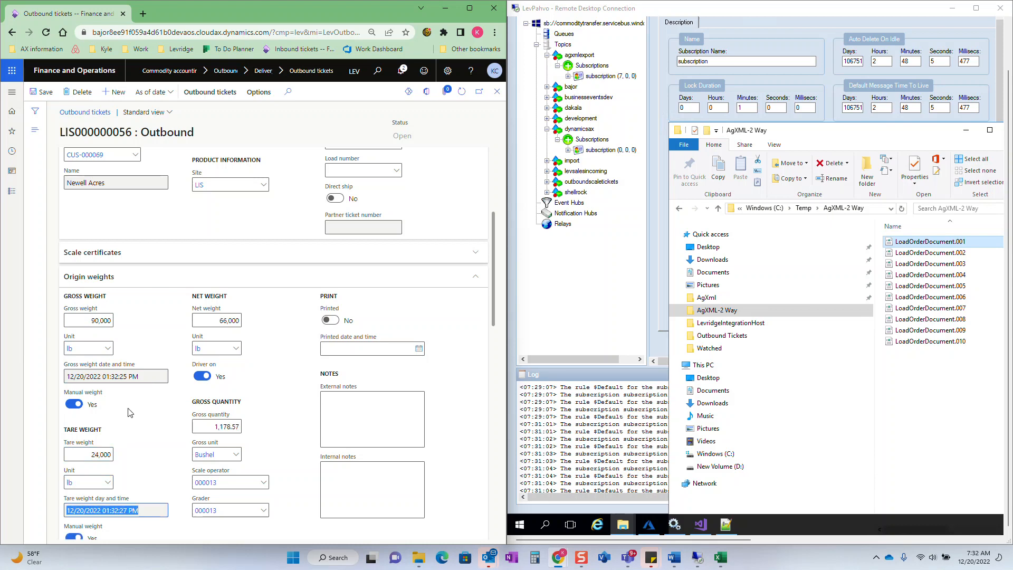
- Set the ticket's origin gross weight to 80,000 lb
left_click(81, 320)
type("80")
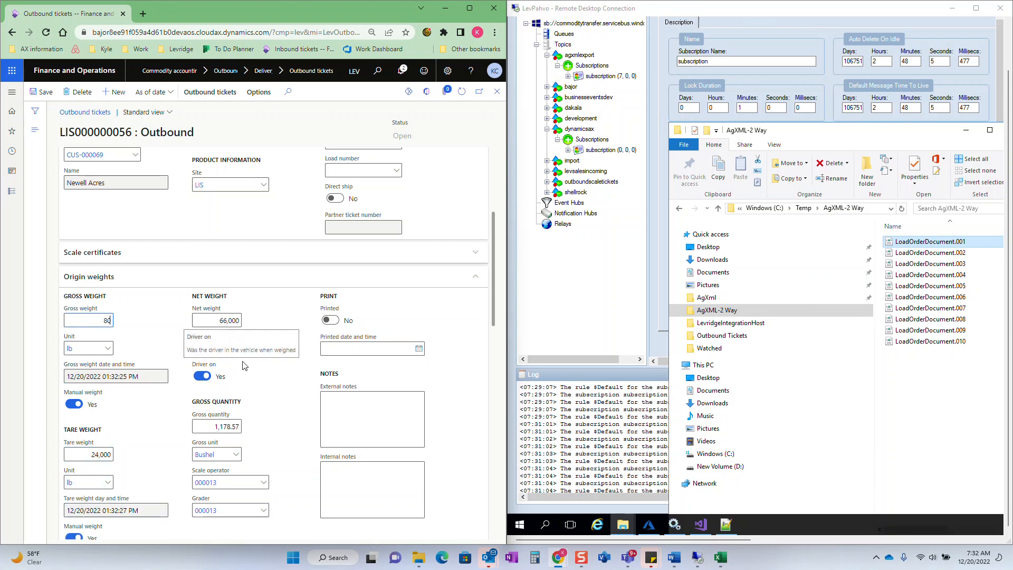
key("Tab")
key("Tab")
- Enter "Teset External Notes" as the ticket's external notes
left_click(295, 411)
left_click(354, 424)
type("Teset External")
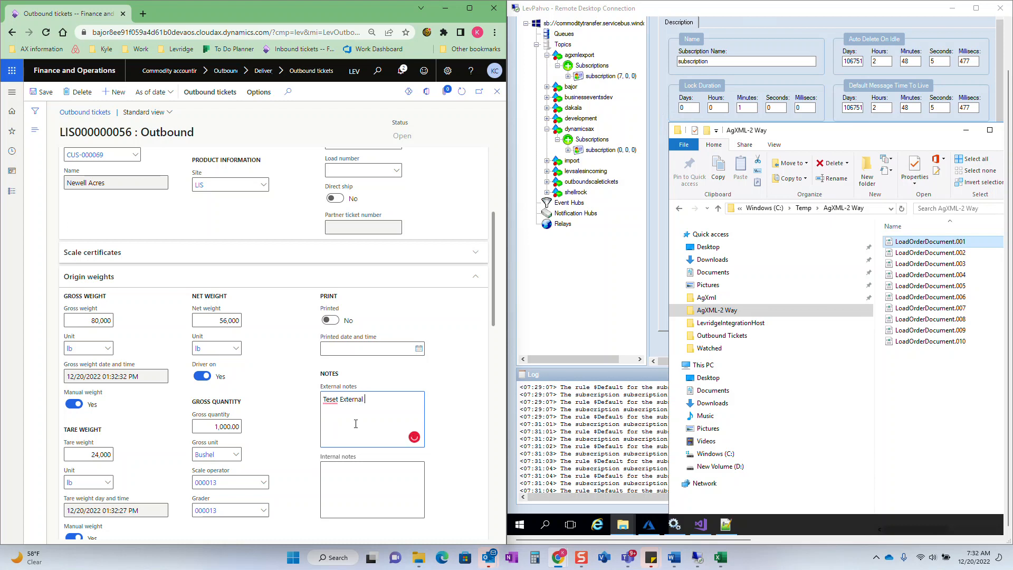
type(" Notes")
- Enter the origin grade factors on the ticket: Moist 5, TW 6, FM 7, DMG 8 and HDMG 9
scroll(348, 417, "down", 4)
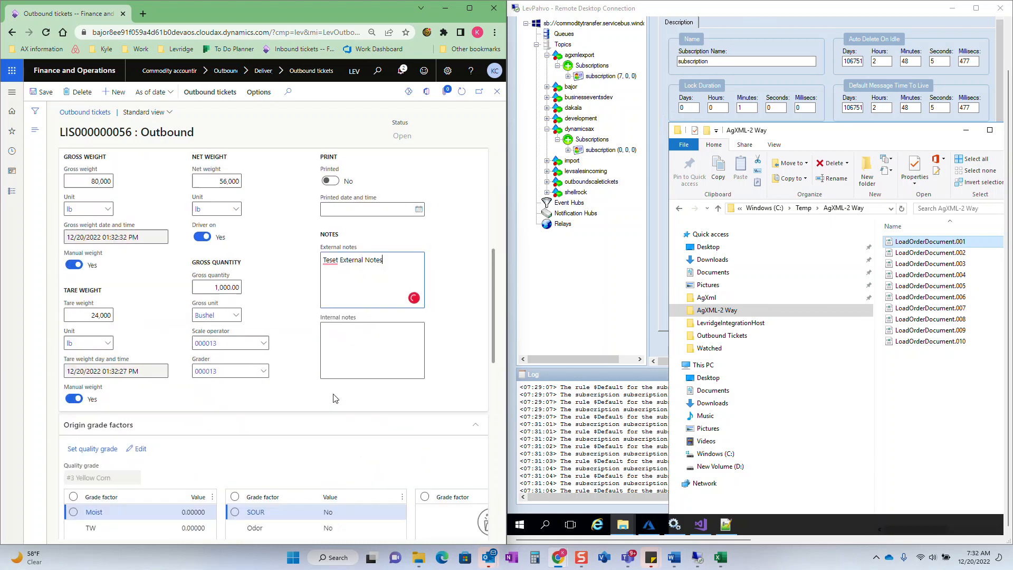
scroll(333, 398, "down", 3)
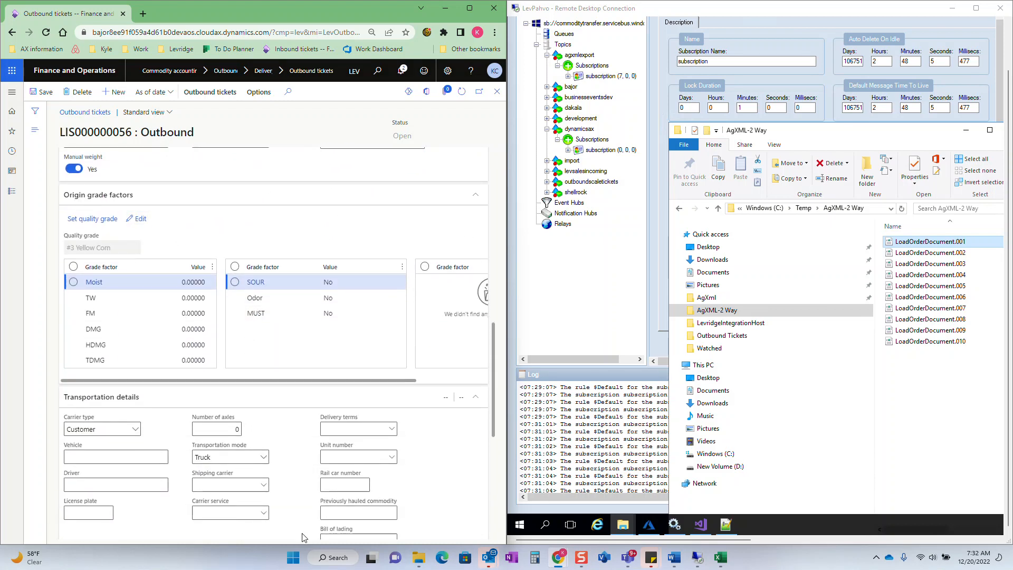
type("5")
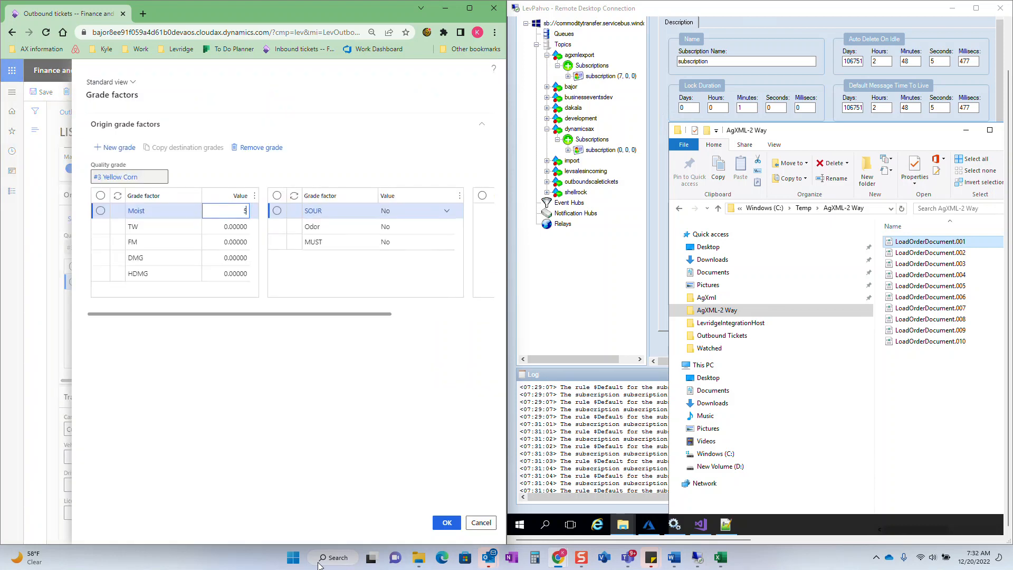
key("Down")
type("6")
key("Down")
type("7")
key("Down")
type("8")
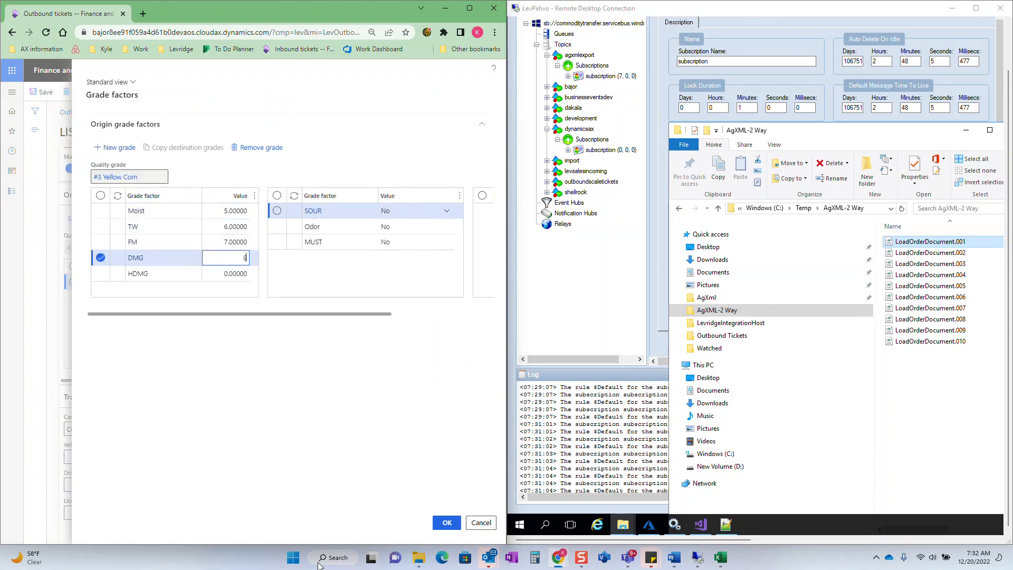
key("Down")
type("9")
key("Tab")
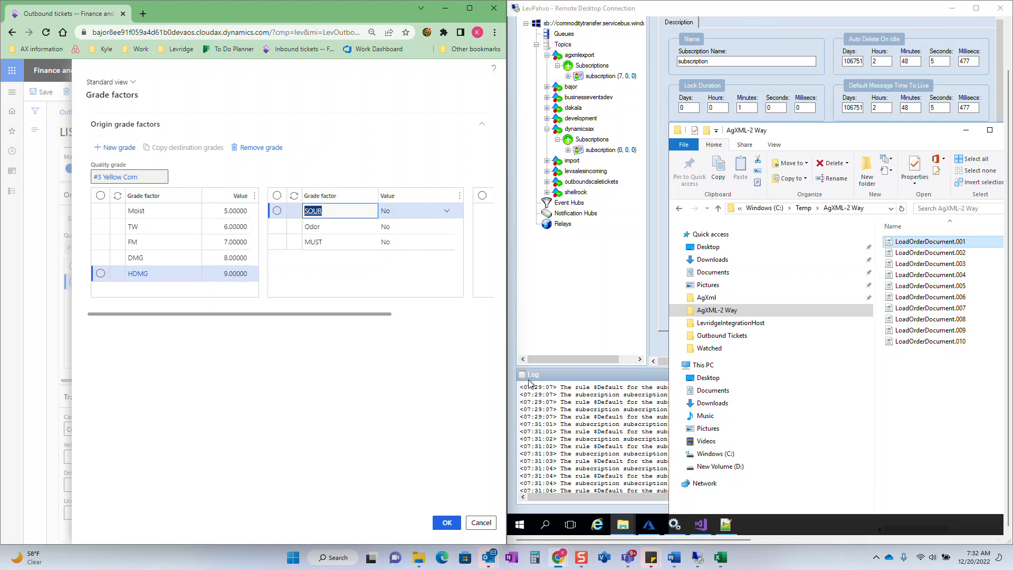
- Set the Odor grade factor to Yes and confirm the grade factors
left_click(440, 226)
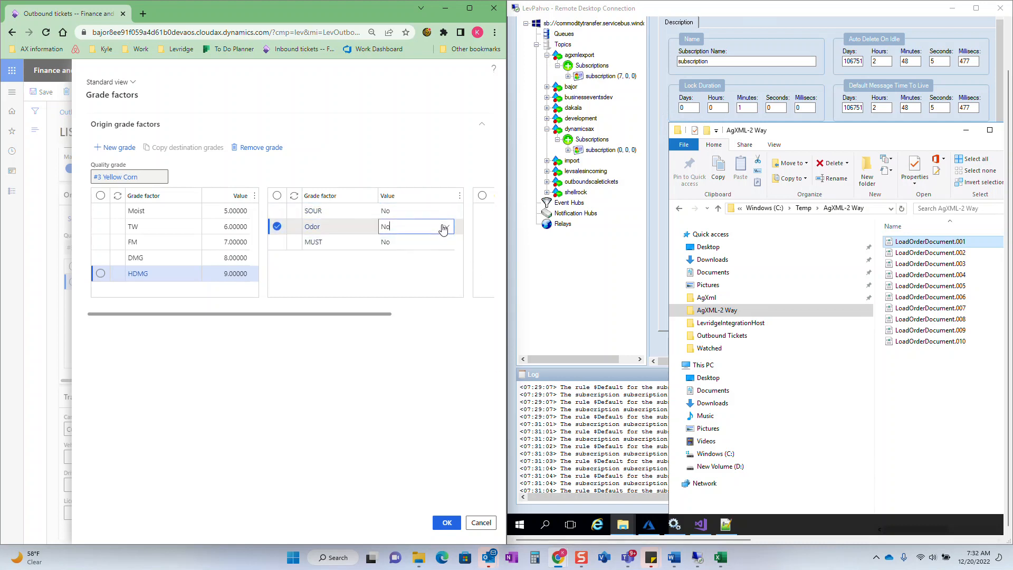
left_click(447, 226)
left_click(418, 256)
left_click(439, 527)
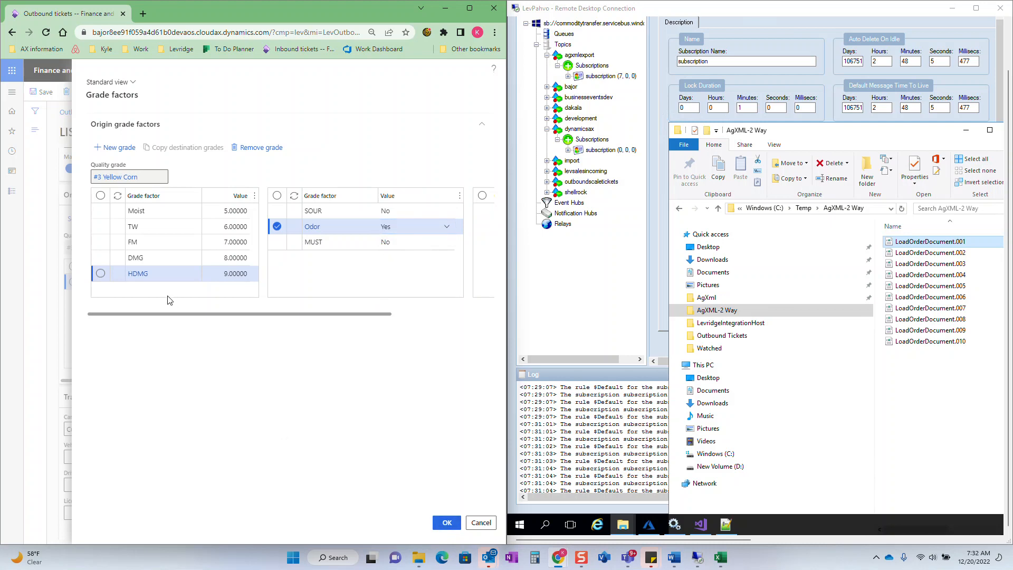
- Choose Gold Star Trucking with carrier service Corn as the shipping carrier in the transportation details
scroll(245, 301, "down", 2)
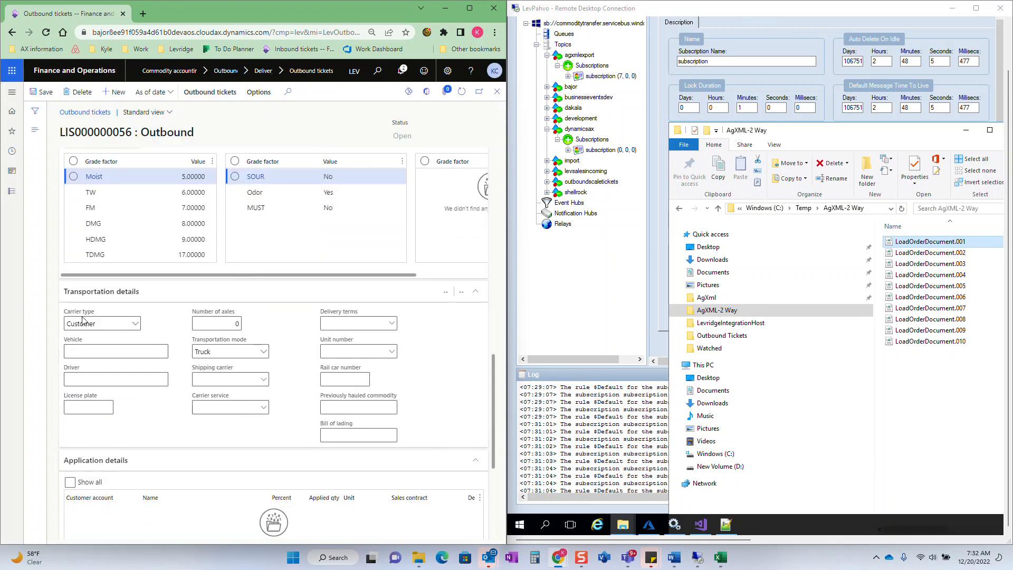
left_click(267, 381)
left_click(263, 379)
left_click(380, 410)
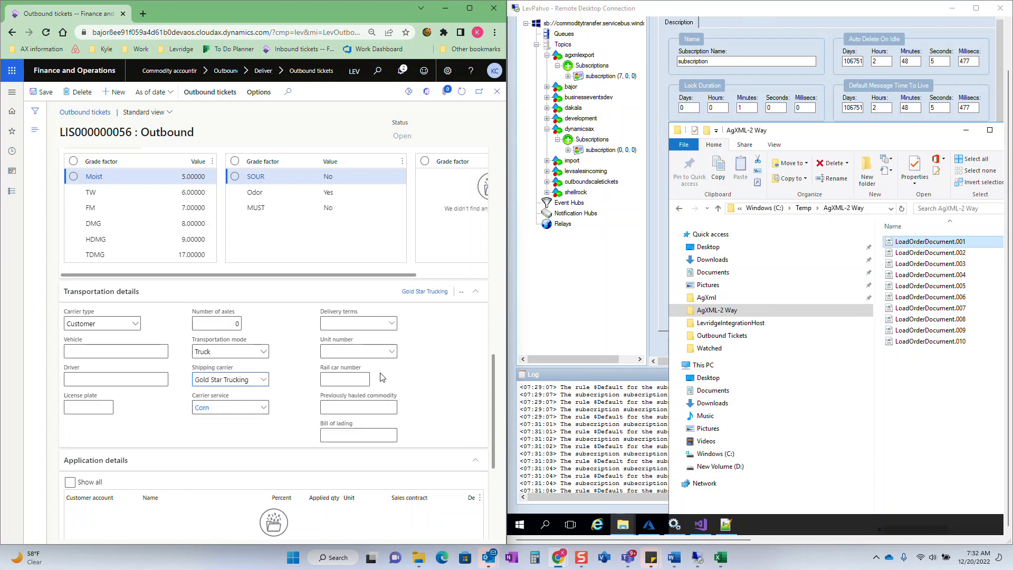
- Fill in previously hauled commodity Soybeans, bill of lading BOL 123456 and rail car number RC 1234 in the transportation details
left_click(352, 406)
key("Tab")
type("BOL 123")
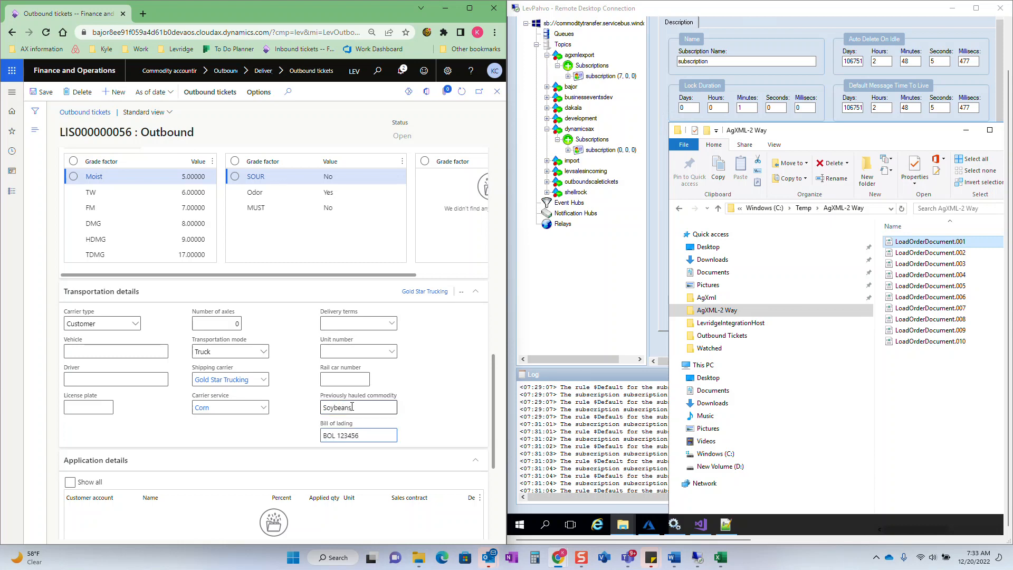
left_click(363, 381)
- Save the outbound ticket and switch to the preceding ticket in the ticket list
scroll(175, 419, "down", 5)
scroll(178, 394, "up", 7)
scroll(178, 392, "up", 10)
scroll(358, 226, "up", 1)
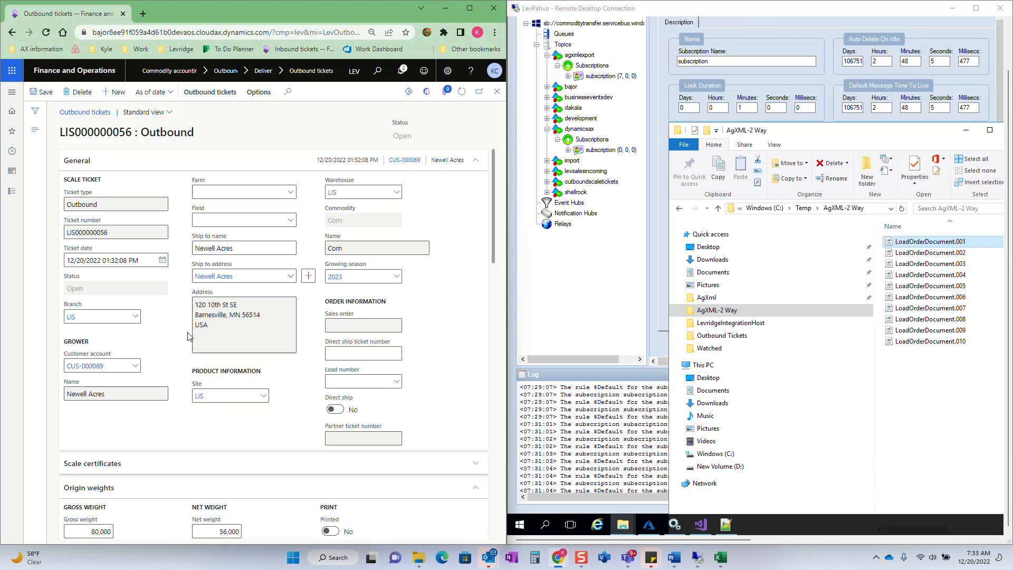
scroll(187, 336, "down", 1)
scroll(188, 336, "up", 1)
left_click(48, 95)
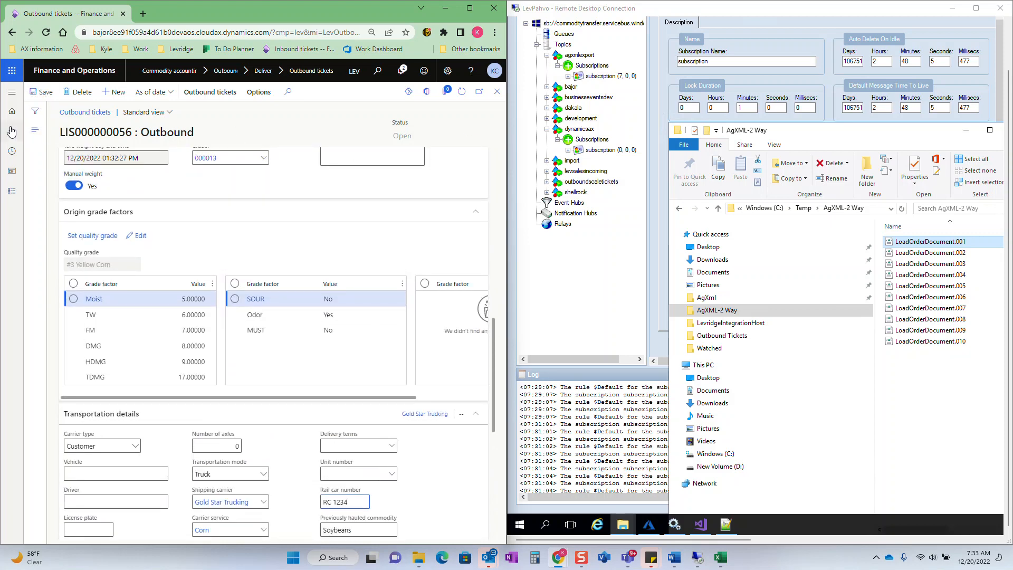
left_click(35, 130)
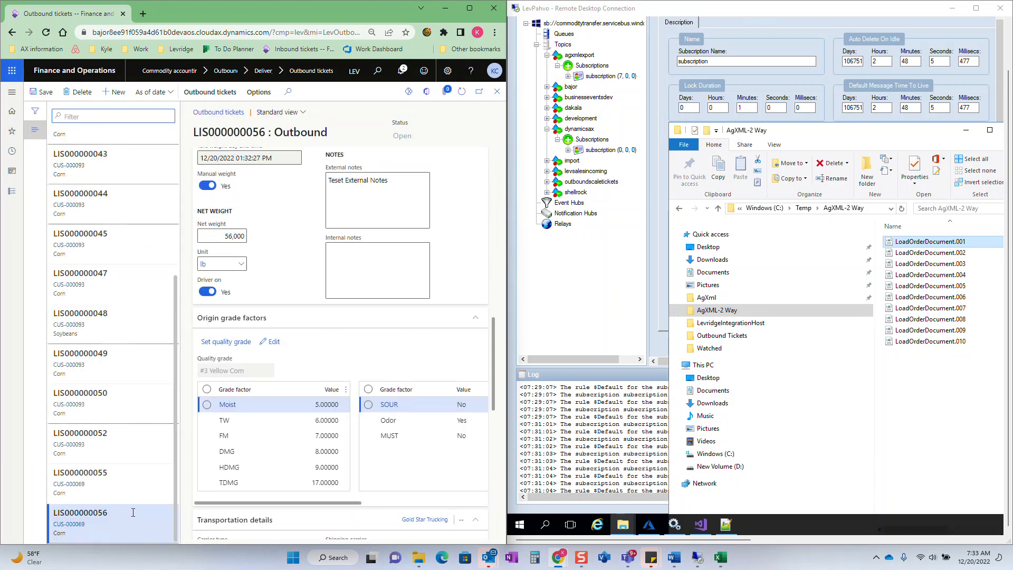
left_click(104, 490)
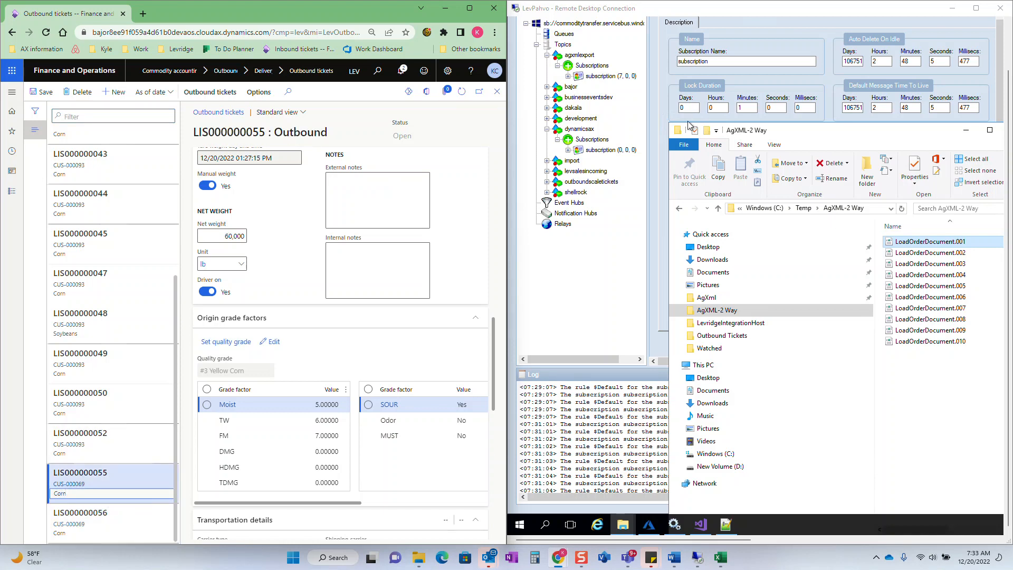
- Check the agxmlexport topic's subscription for messages and bring up the AgXML-2 Way folder
left_click(610, 77)
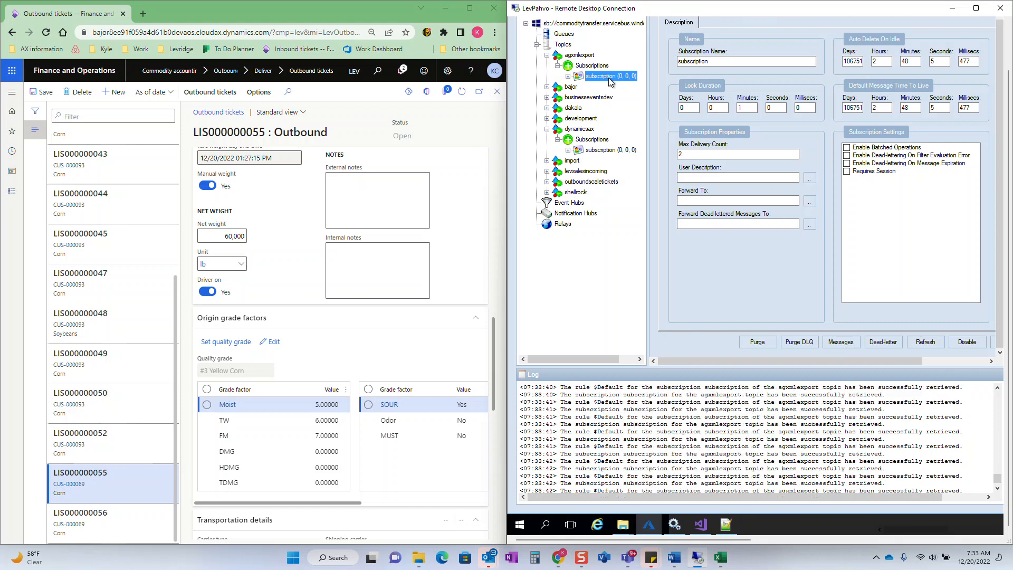
mouse_move(620, 528)
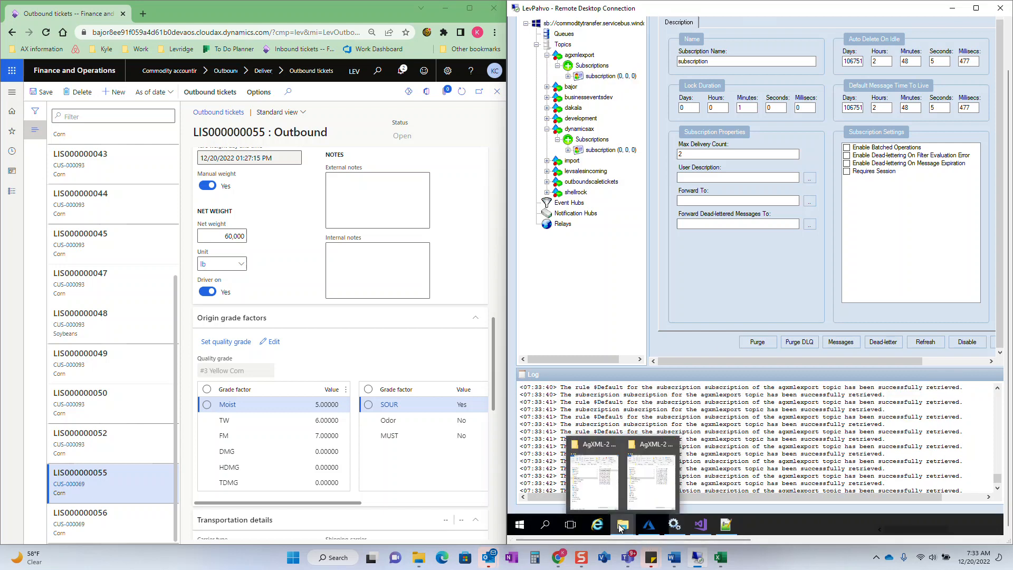
left_click(594, 490)
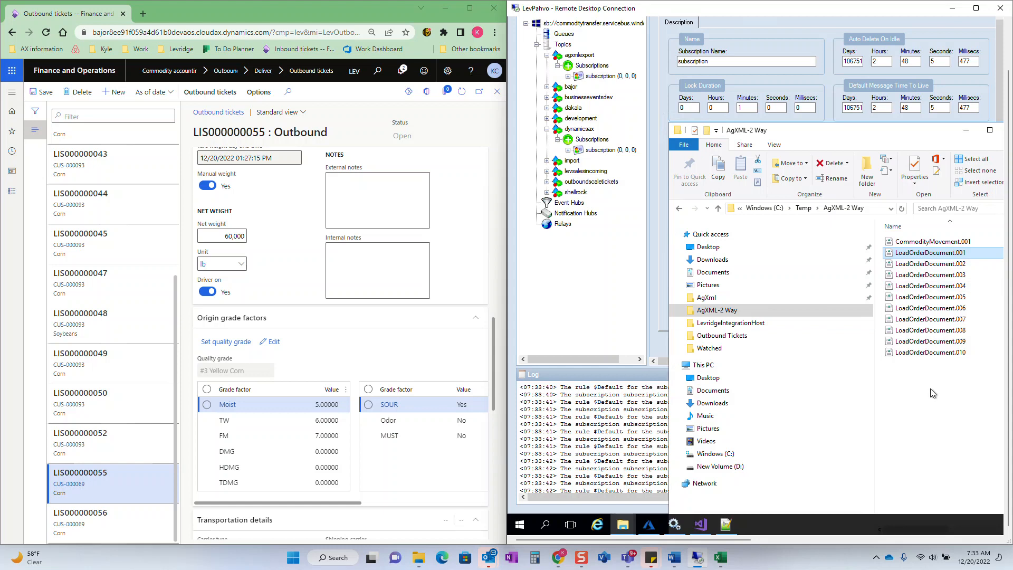
- Open CommodityMovement.001 in a maximized Notepad++ window and reselect the newest outbound ticket for comparison
left_click(921, 244)
right_click(921, 246)
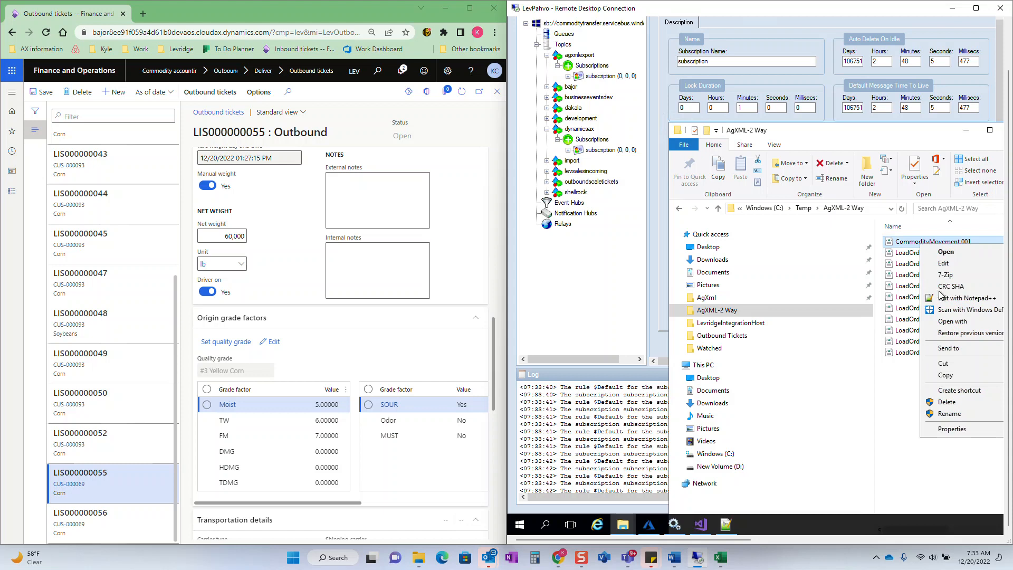
left_click(944, 296)
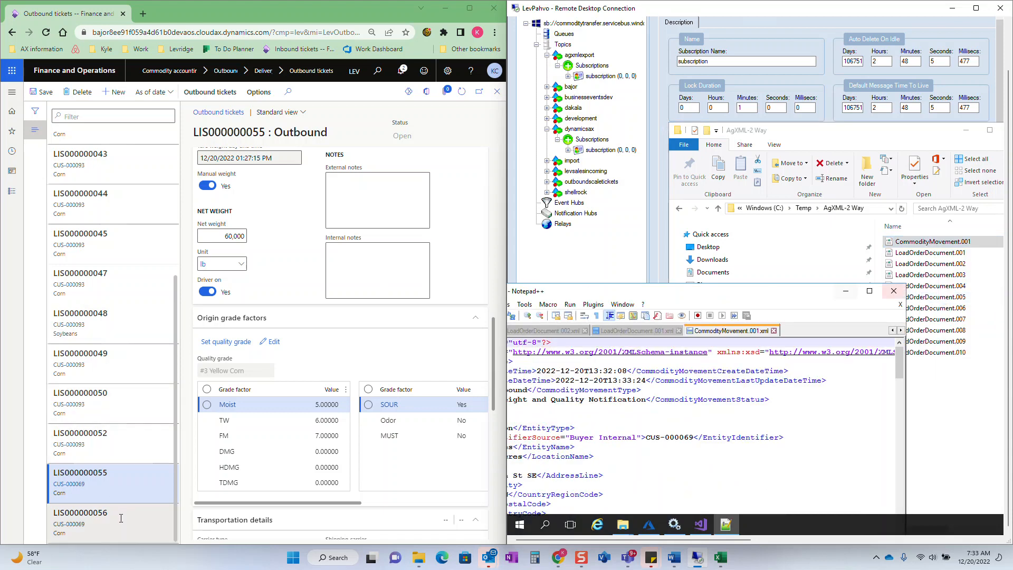
left_click(79, 520)
left_click(686, 297)
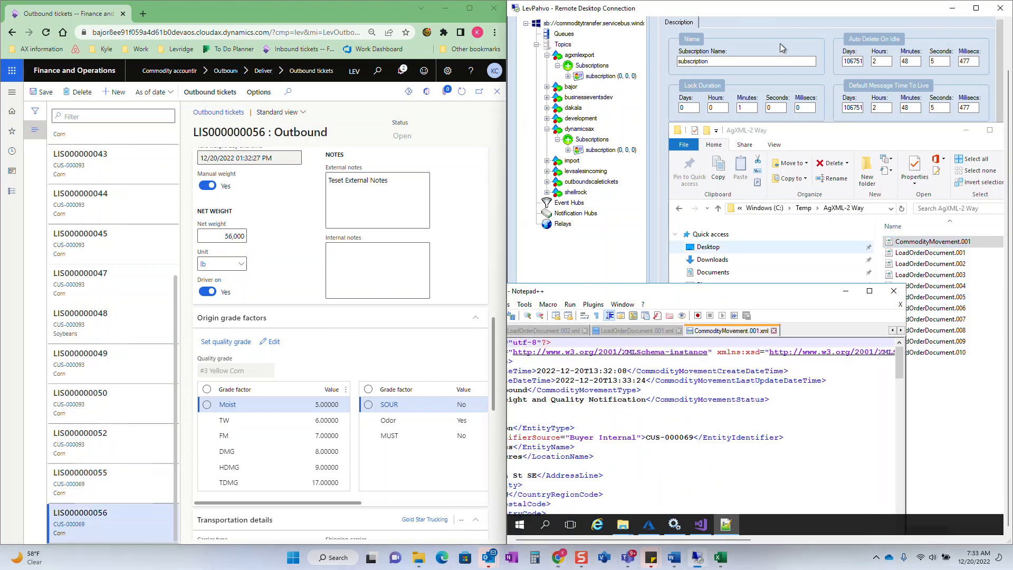
left_click(870, 291)
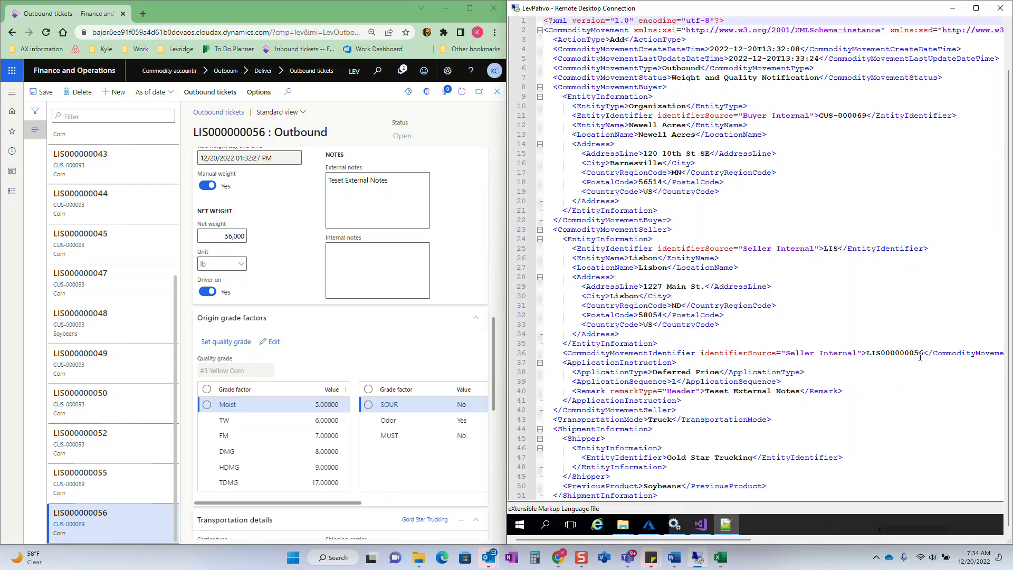
- Compare the XML document's ticket identifier, external notes, transportation mode, shipper and previous product with the ticket
left_click_drag(924, 354, 871, 355)
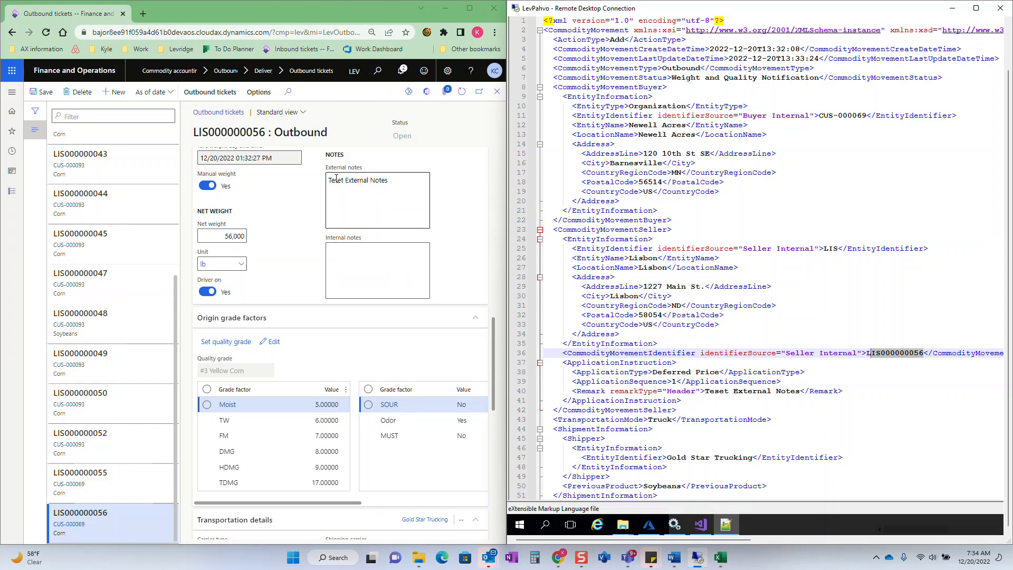
left_click(867, 421)
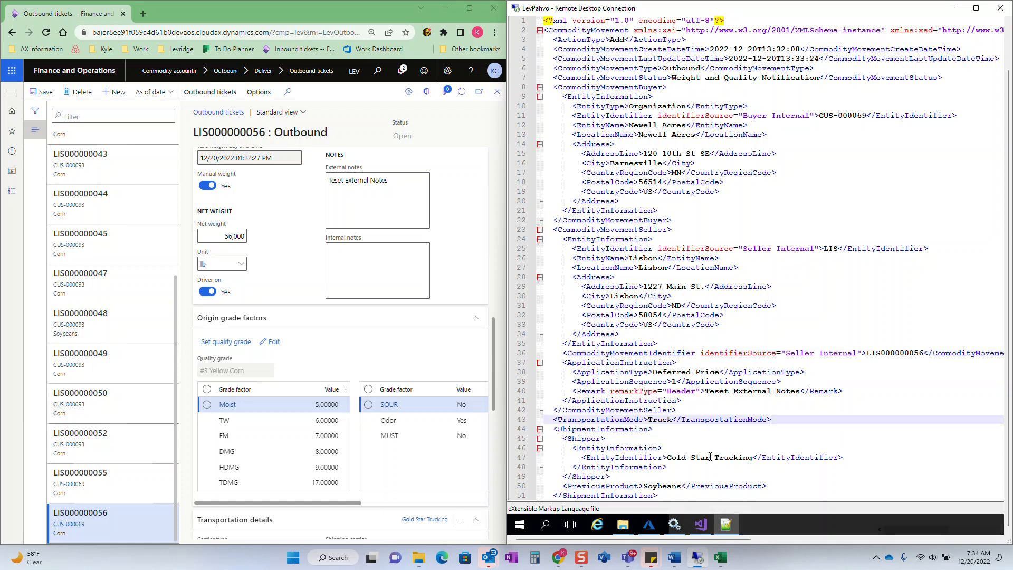
scroll(711, 457, "down", 5)
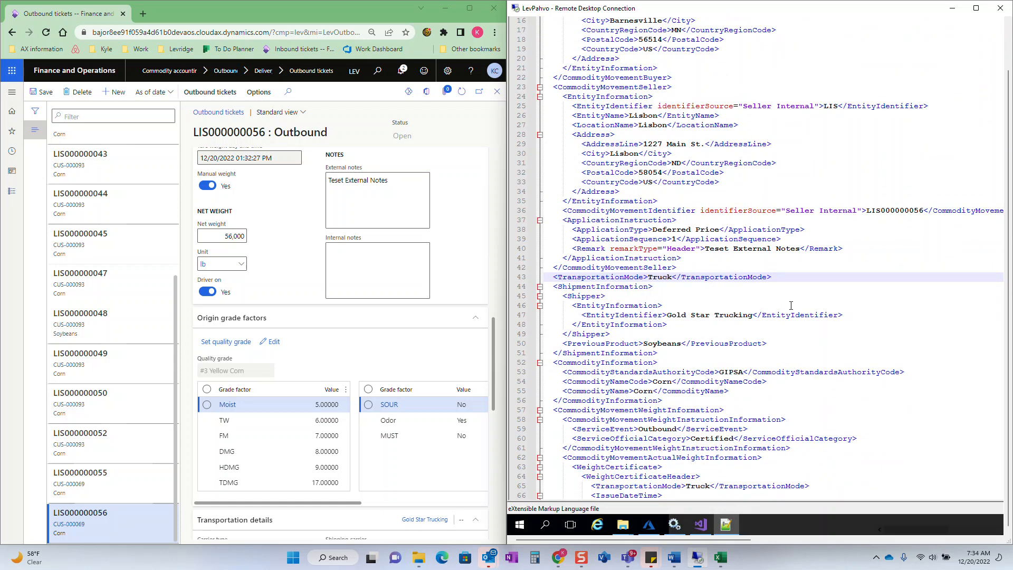
scroll(351, 329, "down", 6)
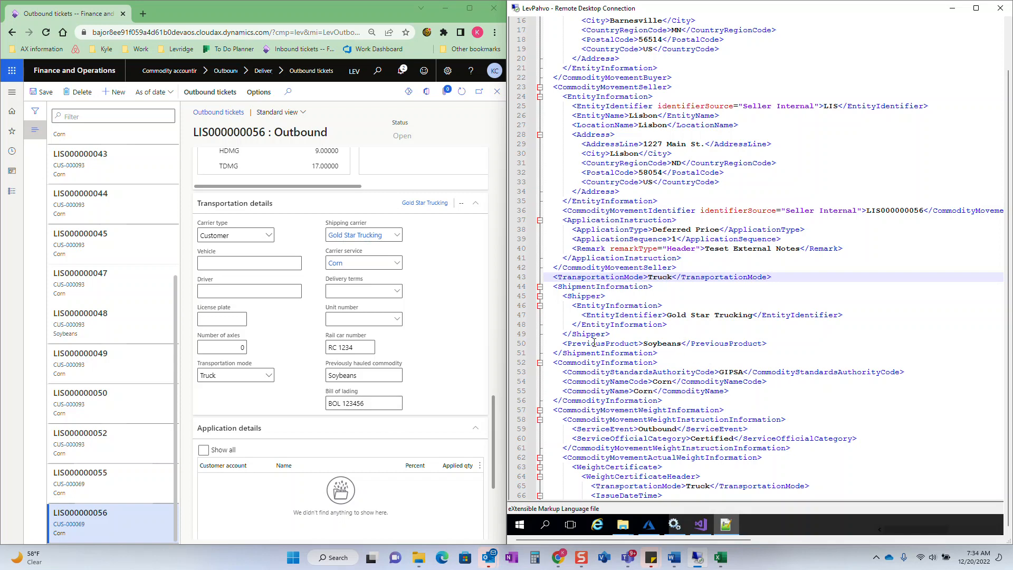
scroll(656, 384, "down", 1)
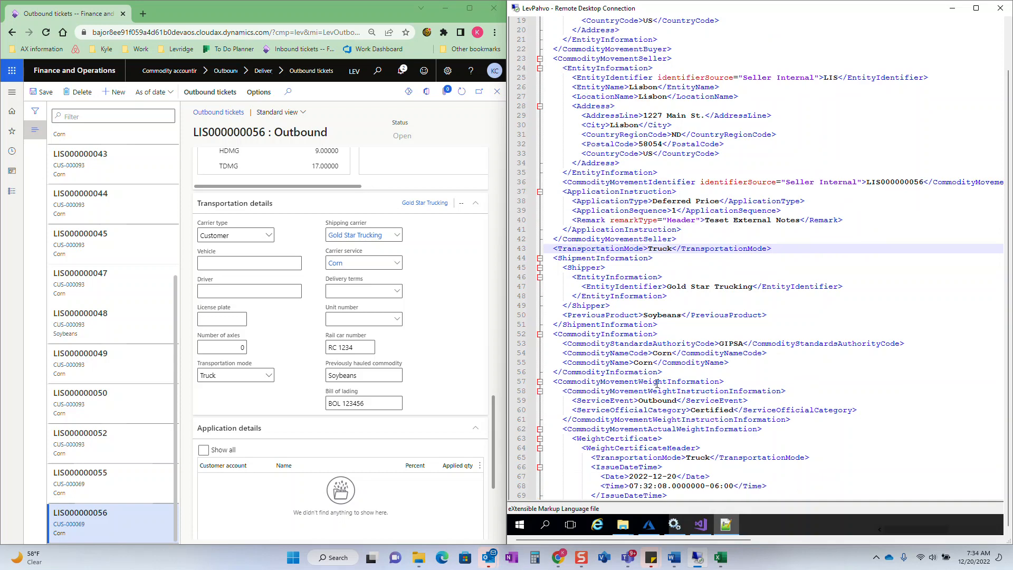
- Examine the rail car, bill of lading, weights and quality factors in the rest of the CommodityMovement document
scroll(657, 385, "down", 4)
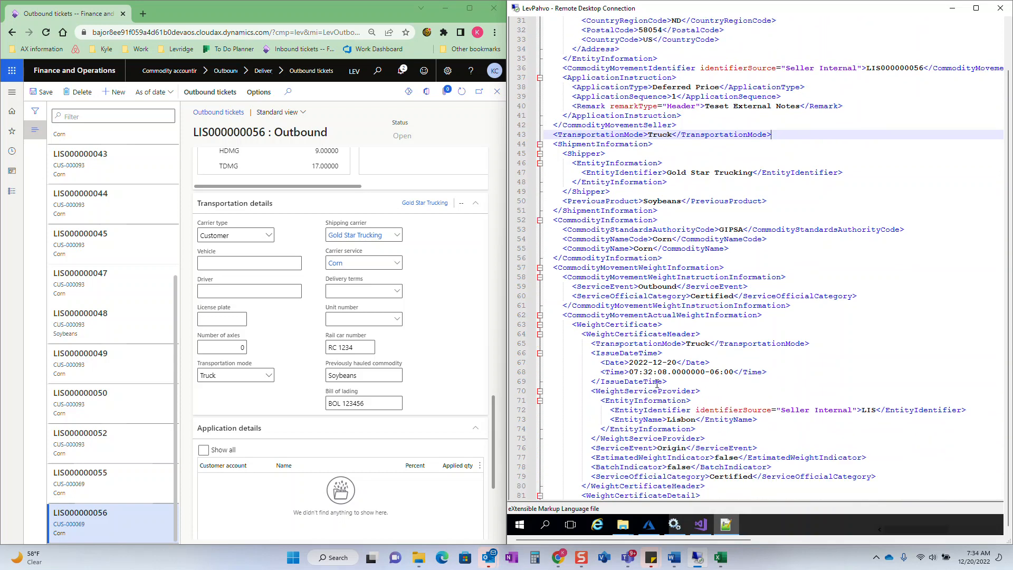
scroll(747, 389, "down", 7)
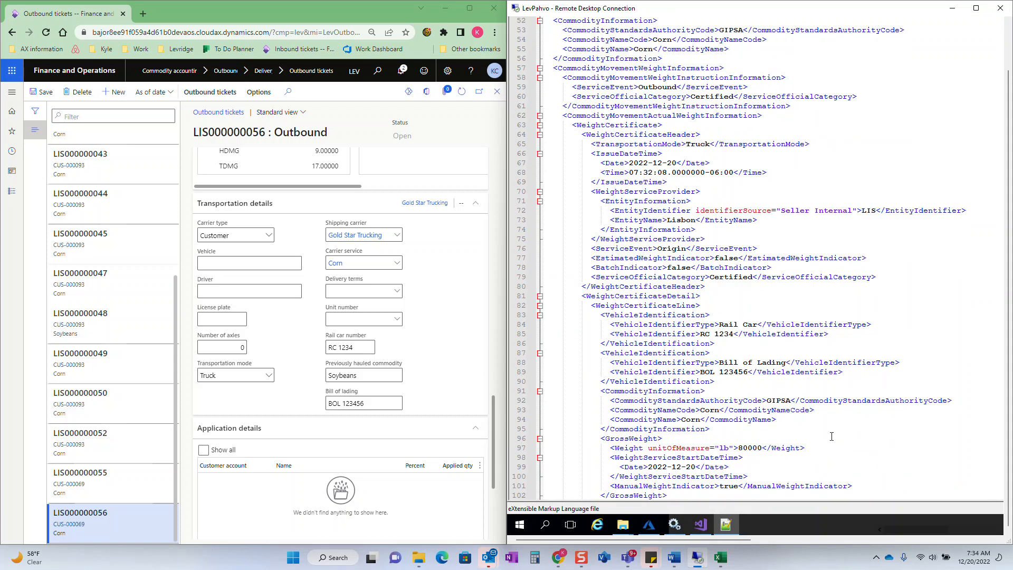
scroll(832, 436, "down", 8)
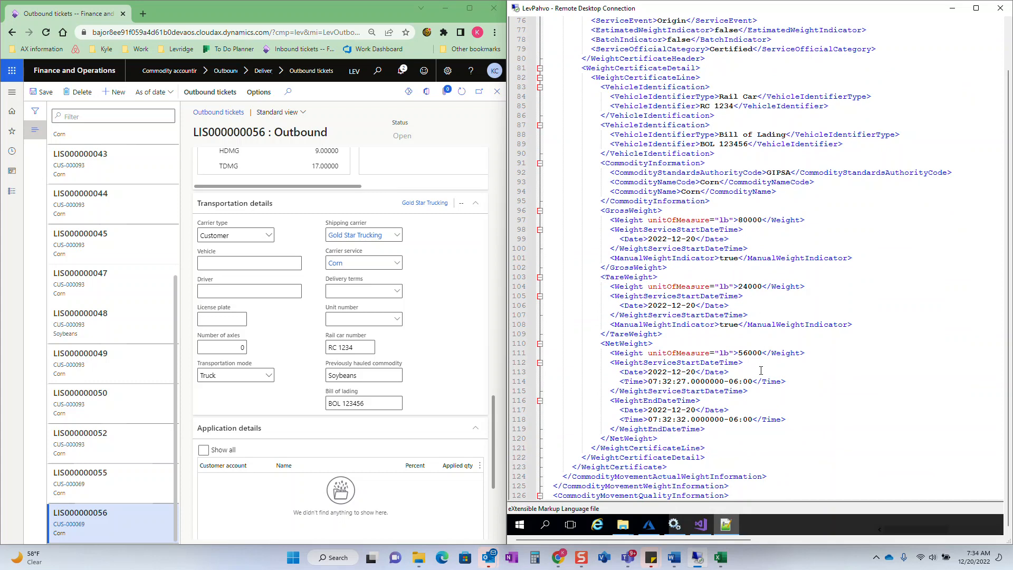
scroll(761, 371, "down", 6)
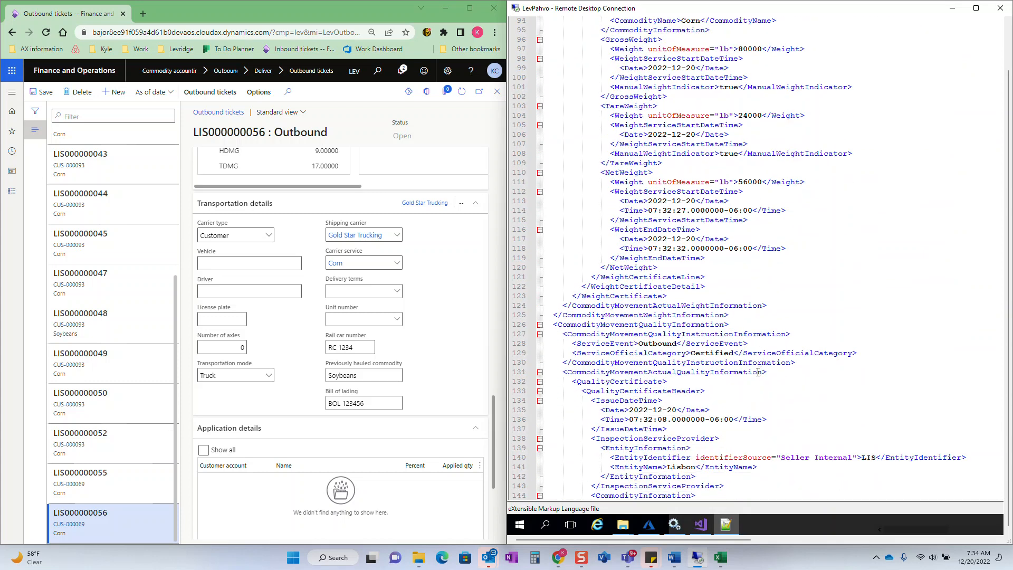
scroll(757, 372, "down", 11)
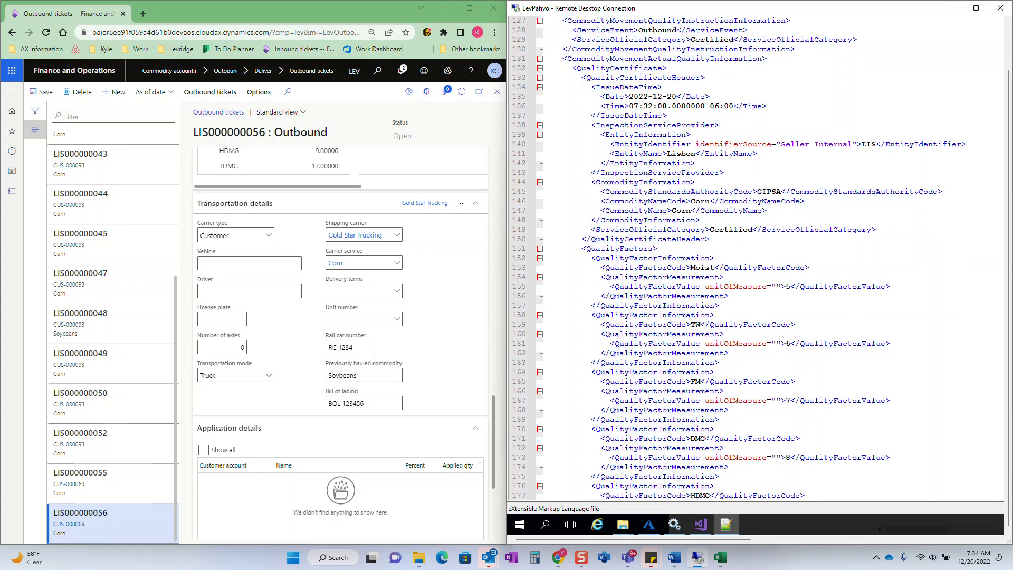
scroll(849, 301, "down", 4)
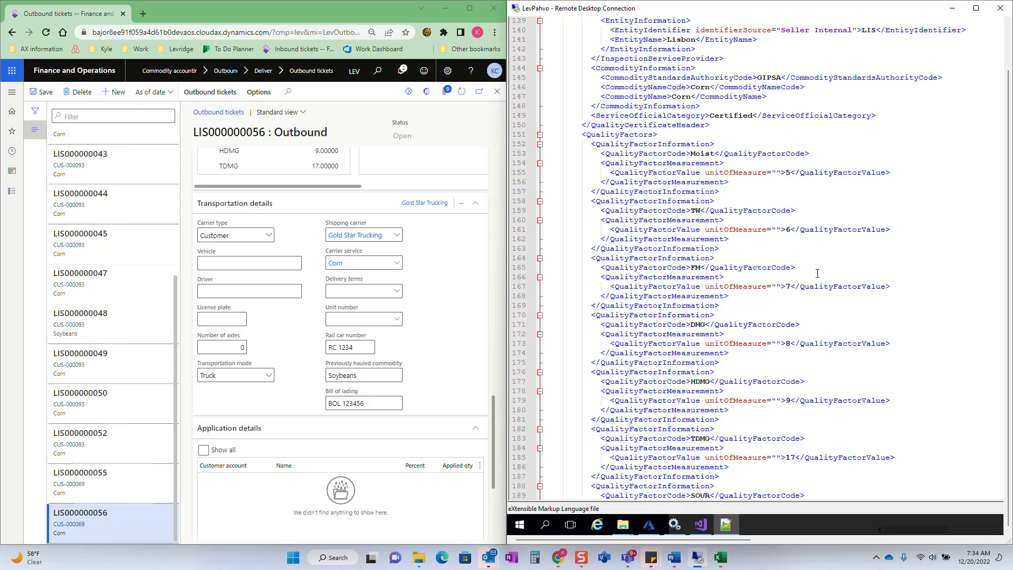
scroll(791, 406, "down", 9)
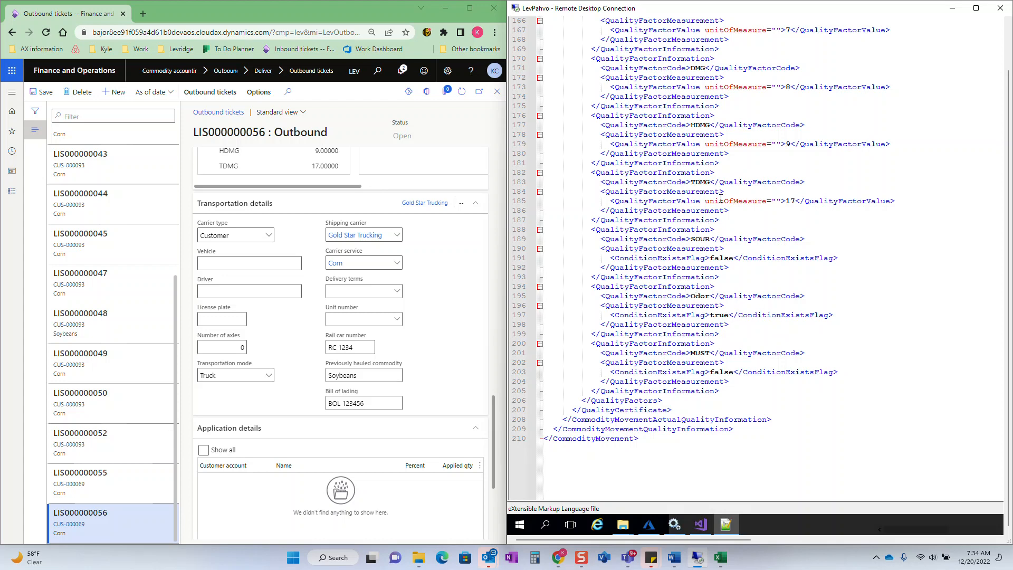
scroll(735, 205, "up", 20)
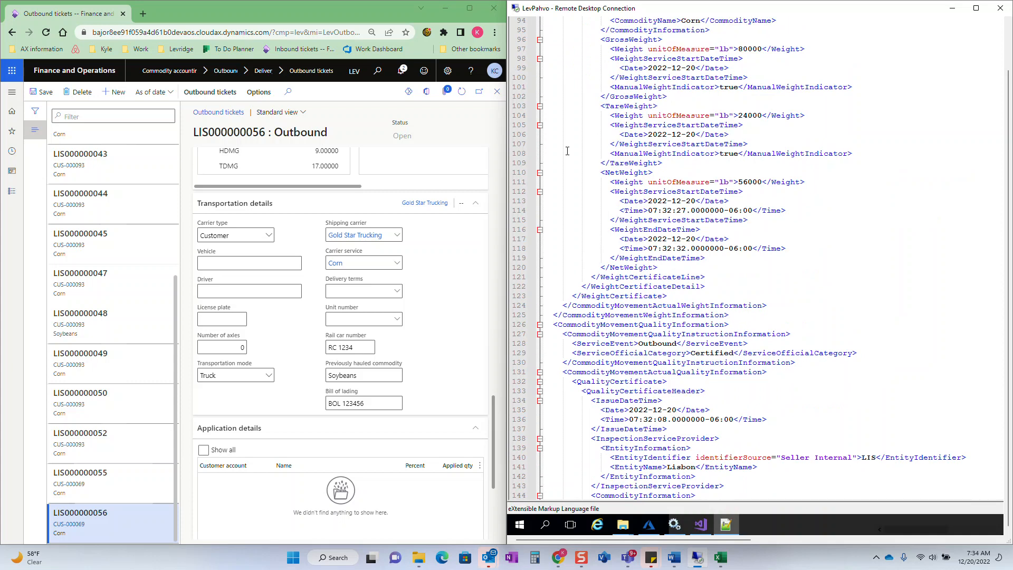
scroll(566, 141, "up", 20)
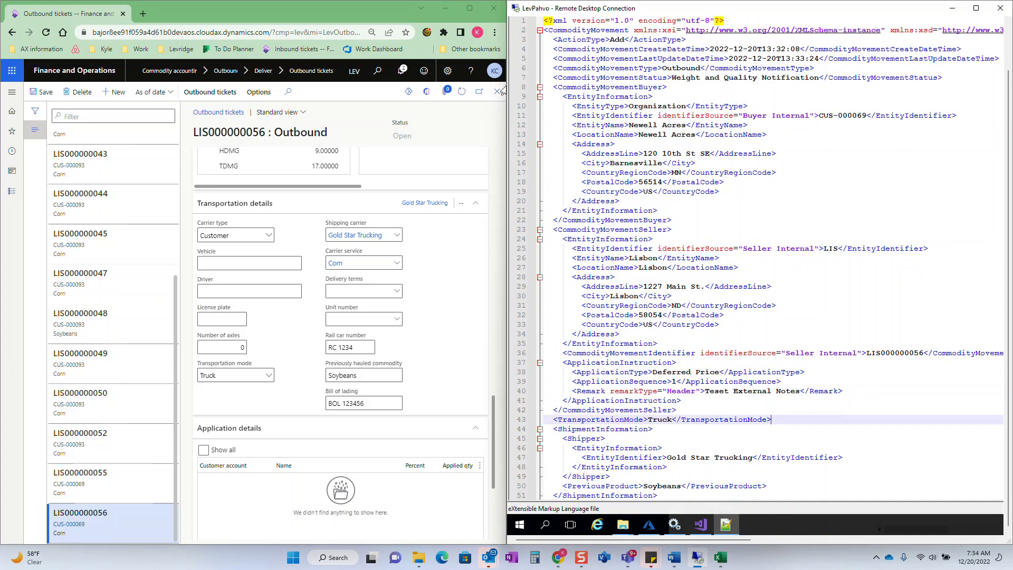
- Close the outbound ticket's details and open the Inbound tickets list in Commodity accounting
left_click(497, 92)
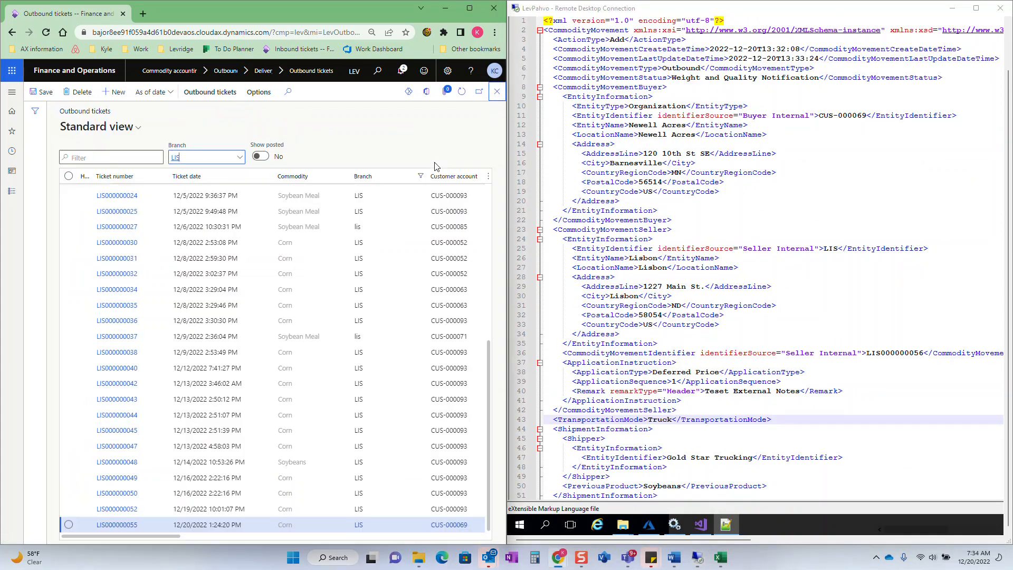
left_click(10, 95)
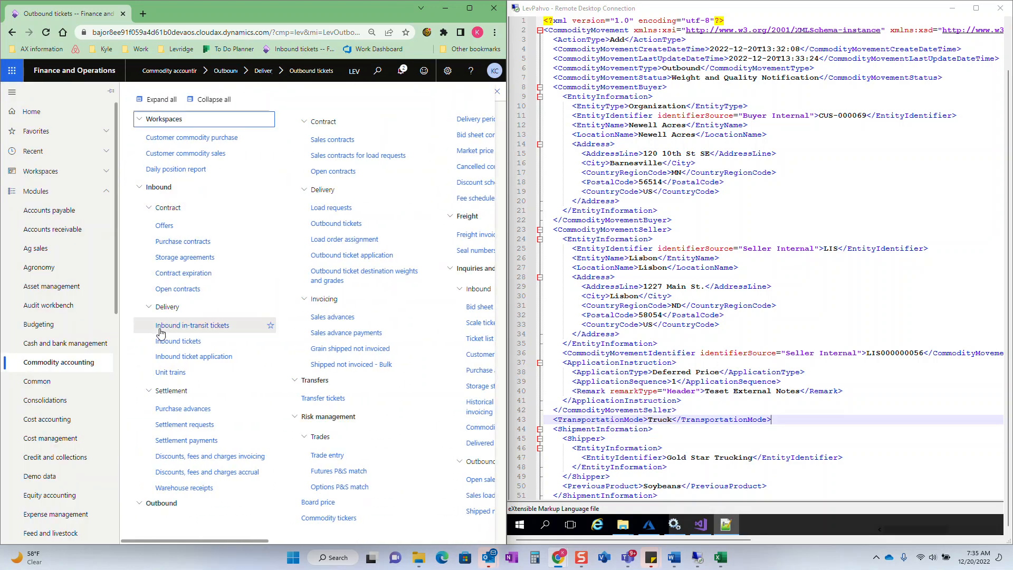
left_click(181, 343)
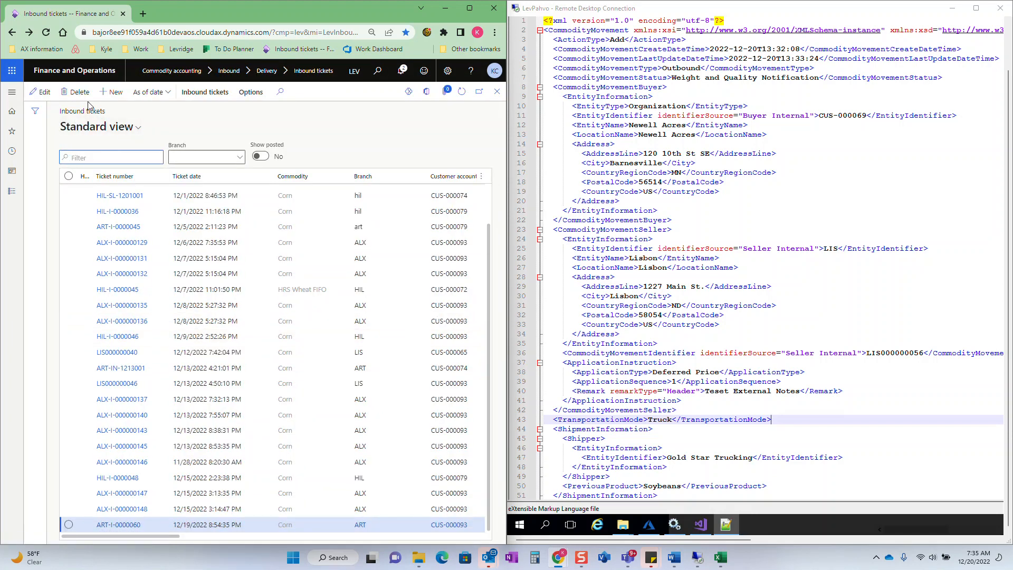
- Create a new inbound scale ticket for Corn at branch and warehouse LIS with Newell Acres as the customer
left_click(112, 93)
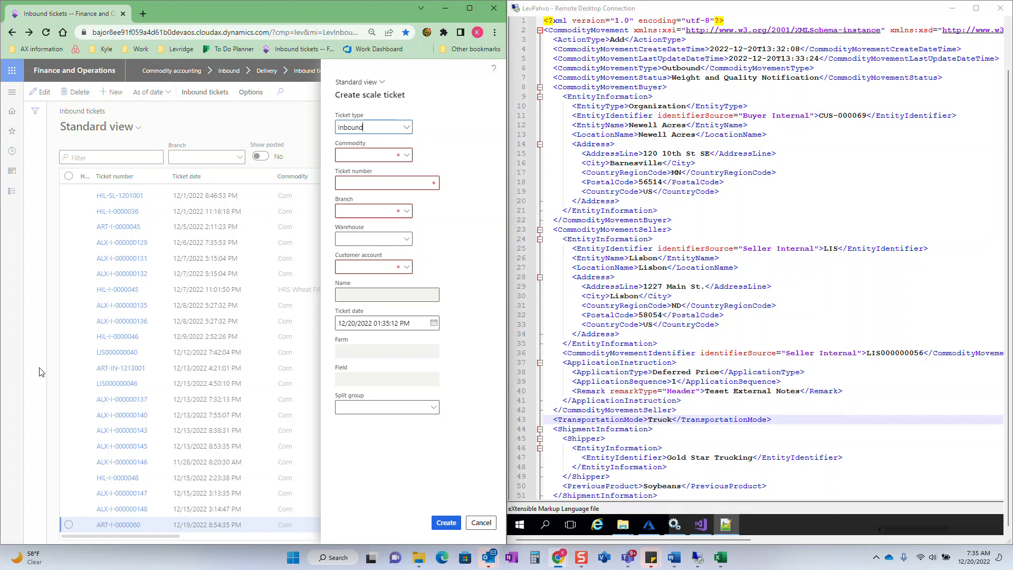
type("corn")
key("Tab")
key("Tab")
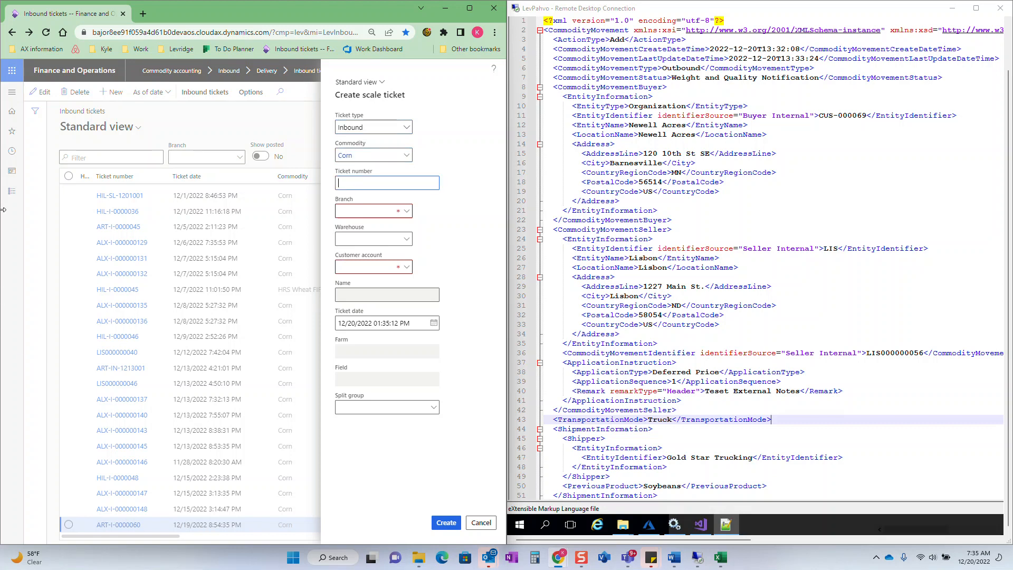
key("Tab")
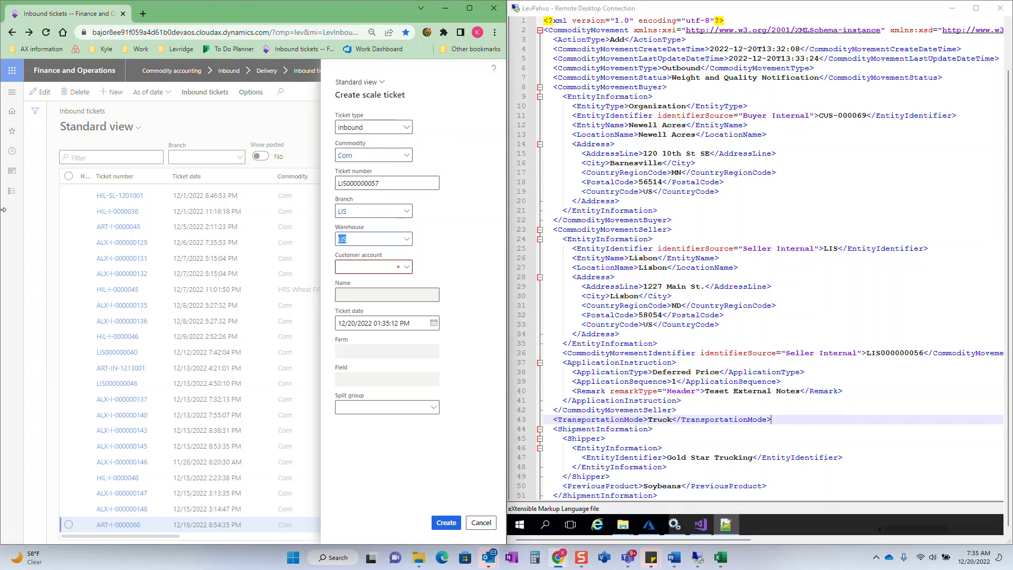
key("Tab")
left_click(301, 300)
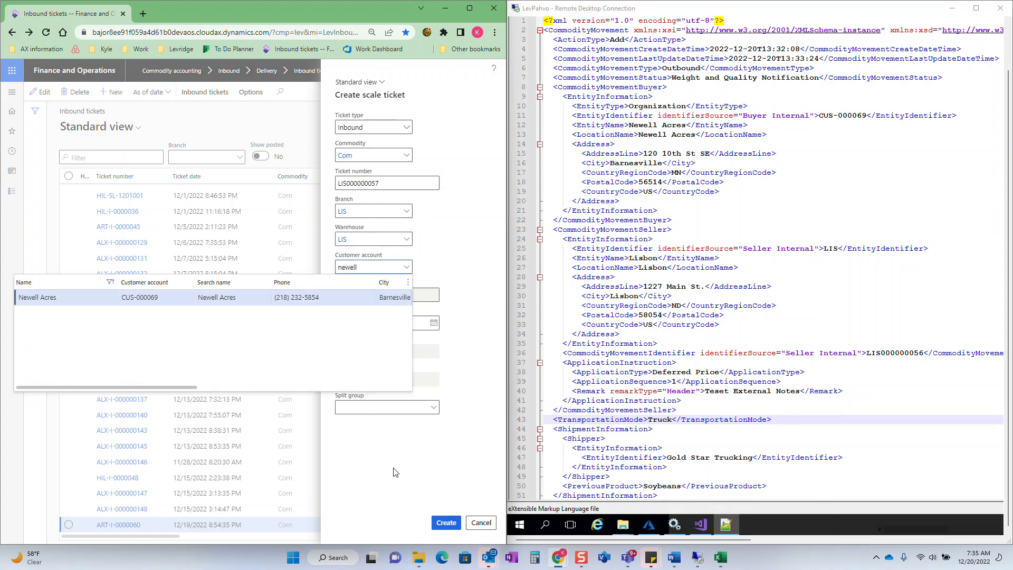
left_click(446, 524)
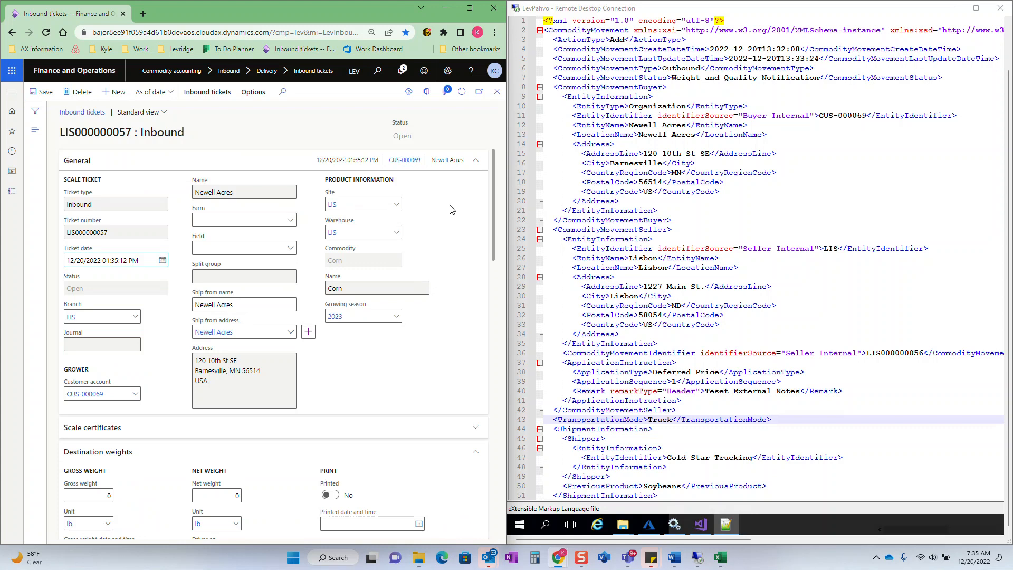
- Set the destination gross weight to 100,000 lb and the tare weight to 30,000 lb
scroll(235, 368, "down", 3)
left_click(88, 340)
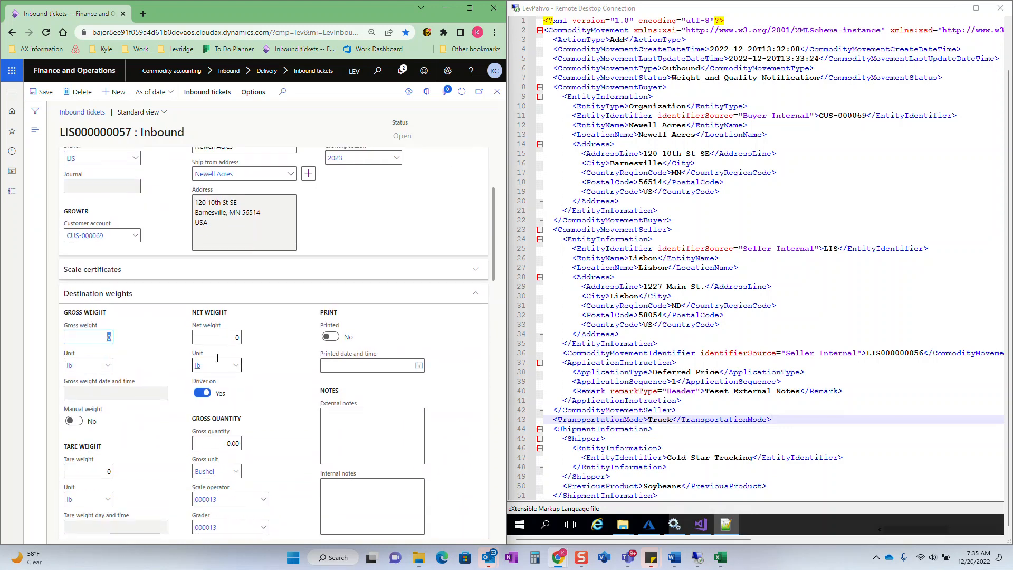
mouse_move(218, 362)
type("100,00")
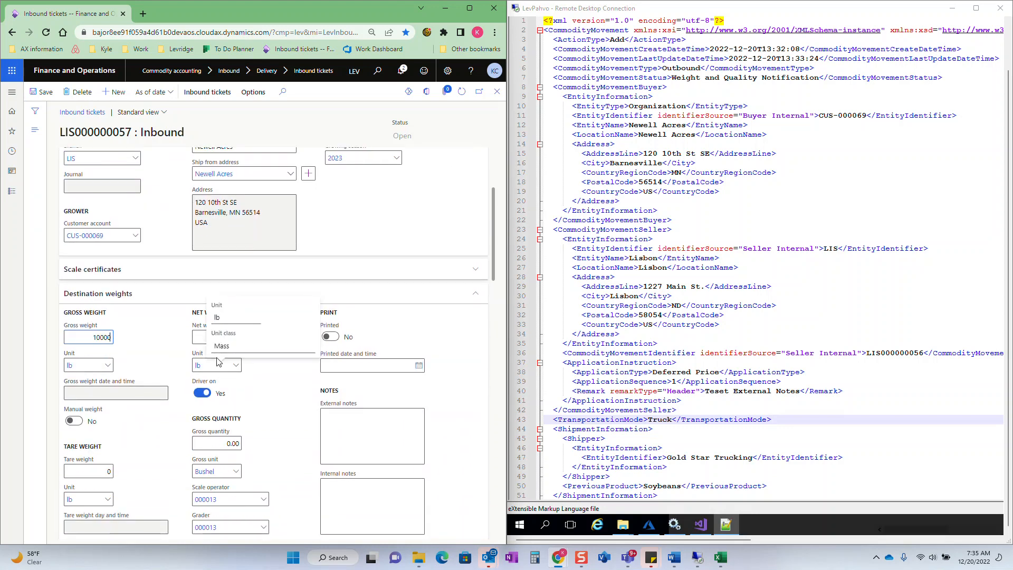
type("0")
key("Tab")
key("Tab")
key("Tab")
key("Tab")
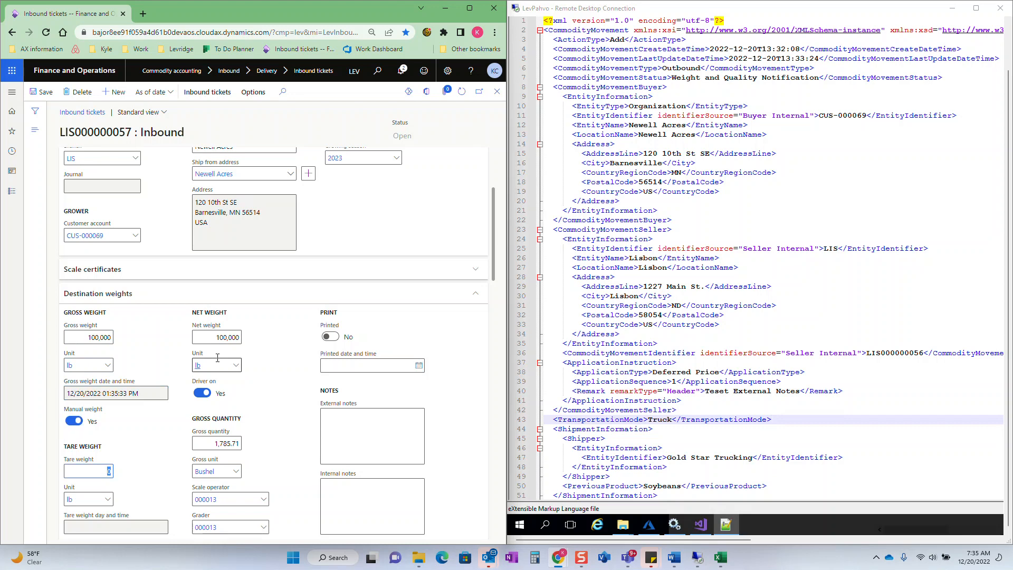
type("300")
- Enter "Large Truck" as the ticket's external notes
left_click(394, 447)
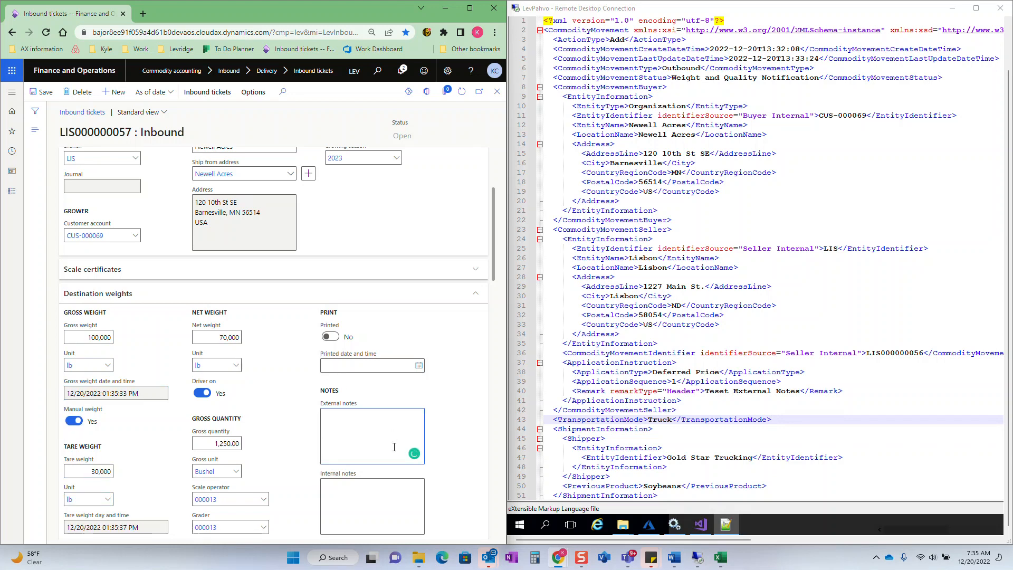
type("Notes")
key("BackSpace")
key("BackSpace")
key("BackSpace")
key("BackSpace")
key("BackSpace")
type("Large Truck")
- Set the destination grade factors to Moist 10, TW 9, FM 8, DMG 7 and HDMG 6
scroll(148, 349, "down", 5)
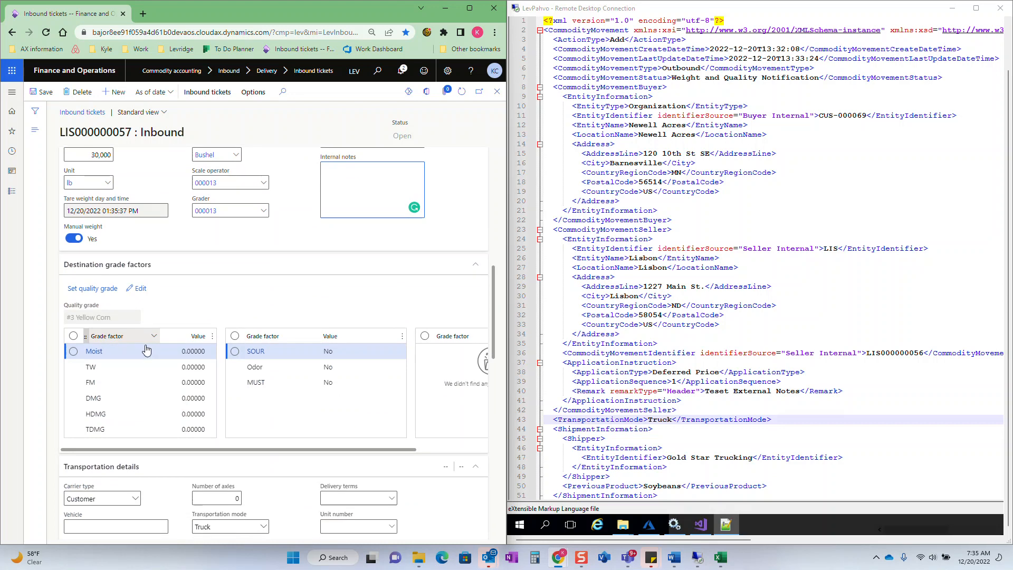
scroll(147, 349, "down", 1)
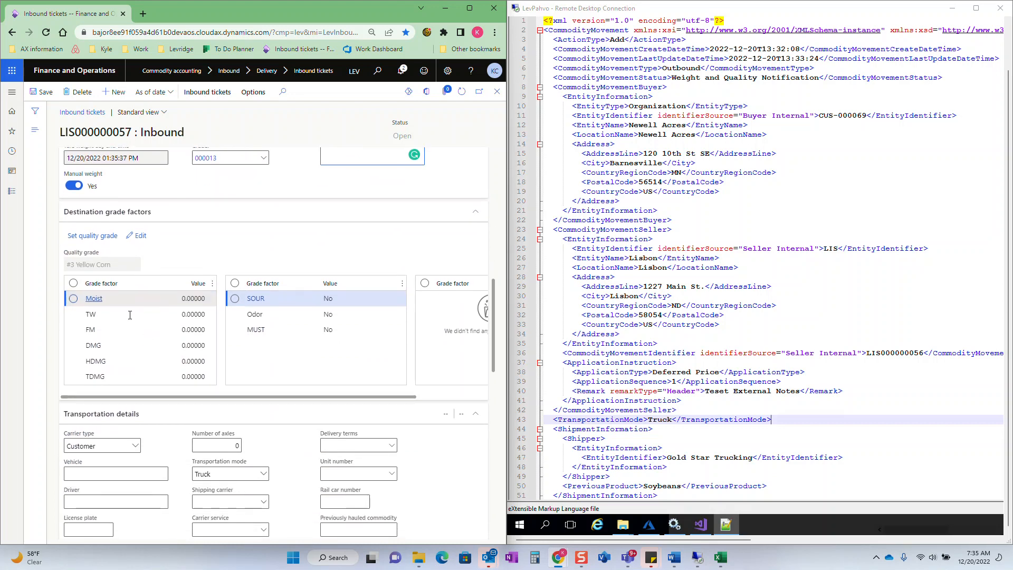
left_click(141, 236)
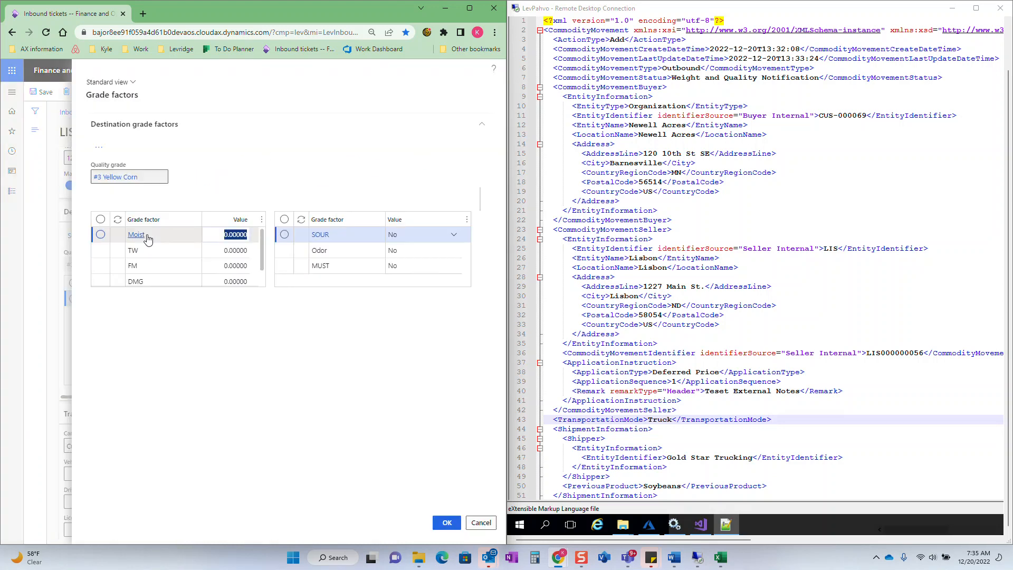
type("10")
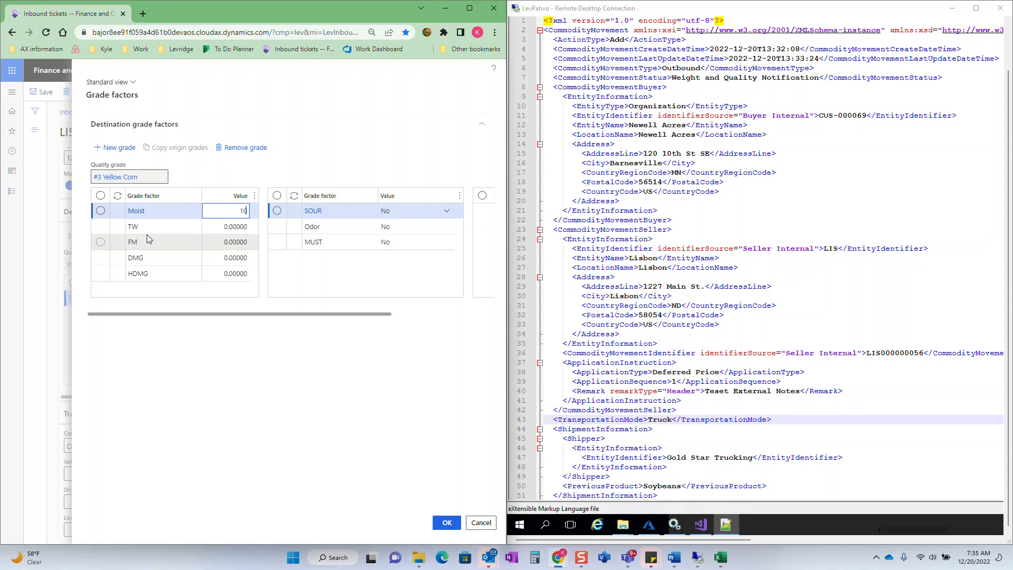
key("Down")
type("9")
key("Down")
type("8")
key("Down")
type("7")
key("Down")
type("6")
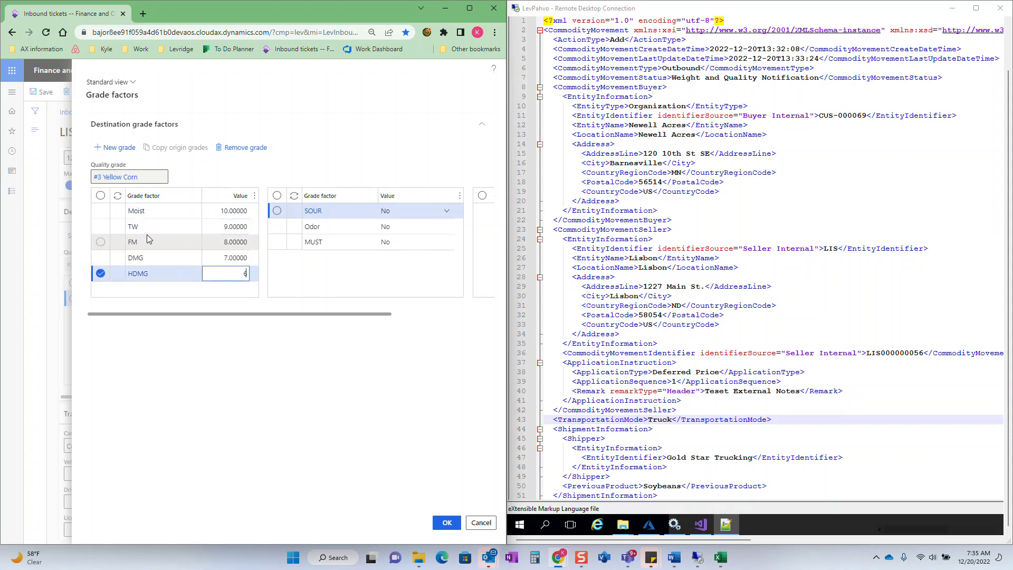
- Set the SOUR grade factor to Yes and accept the grade factors
left_click(444, 212)
left_click(448, 213)
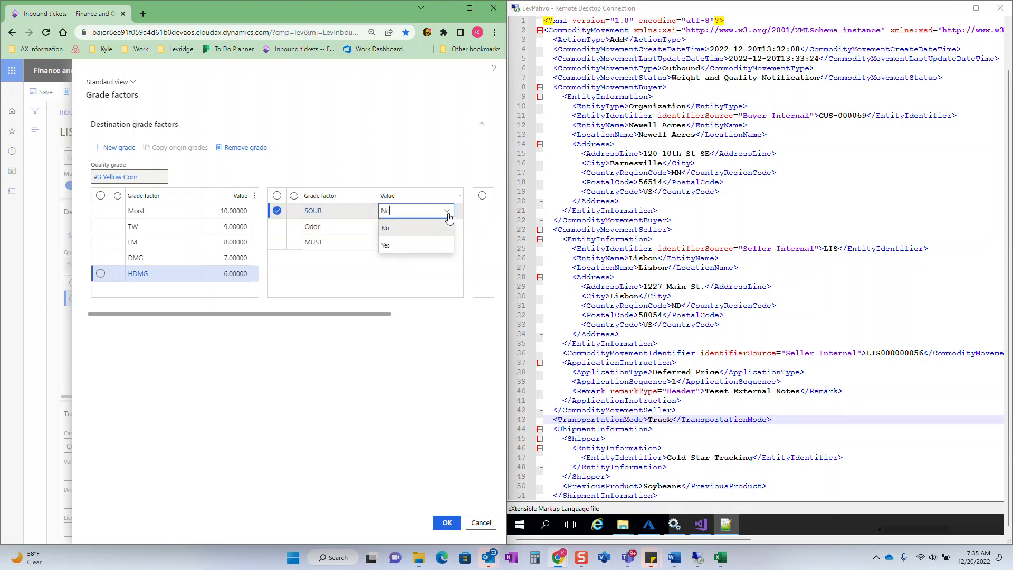
left_click(422, 246)
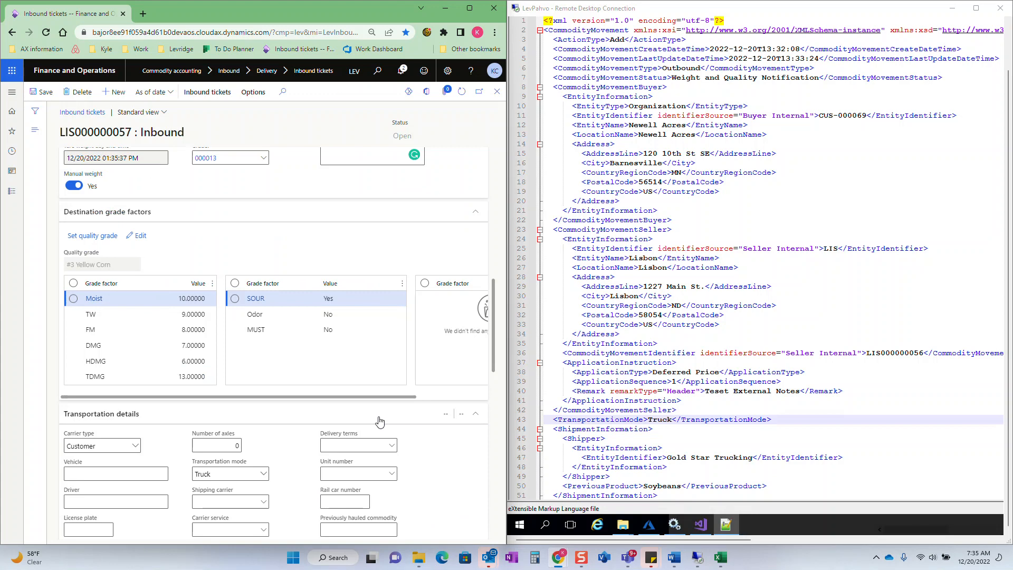
- Enter license plate LP 123456 and the driver's full name in the transportation details
scroll(317, 338, "down", 3)
left_click(88, 371)
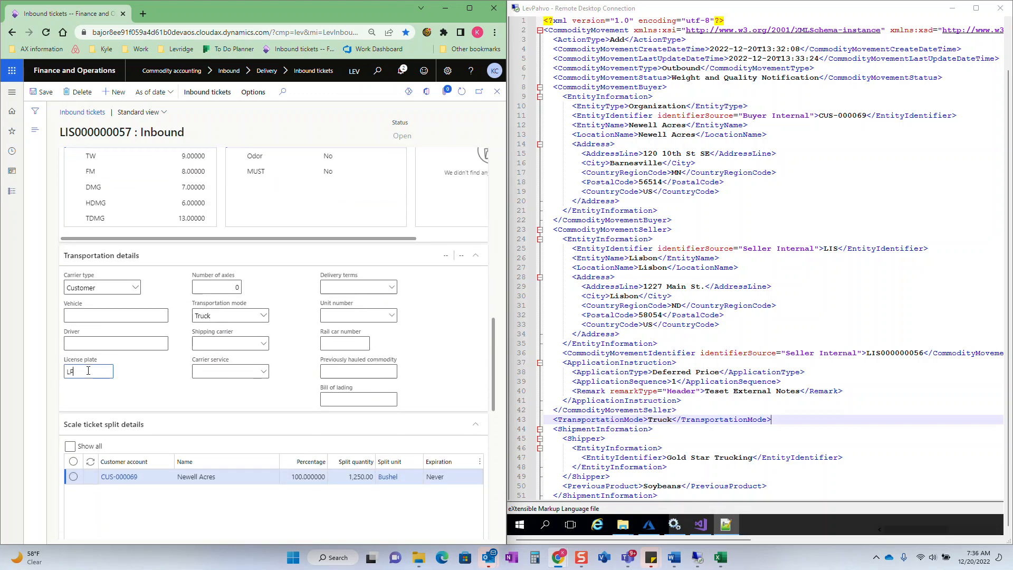
type("LP 123456")
left_click(99, 348)
key("Tab")
- Review the inbound ticket's entries and save the ticket
scroll(132, 317, "down", 7)
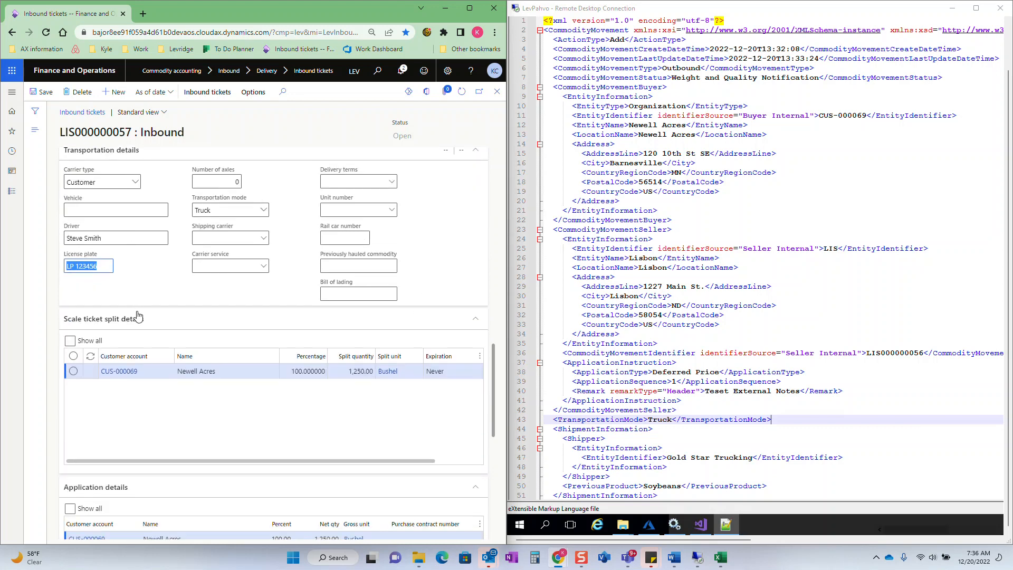
scroll(153, 313, "up", 10)
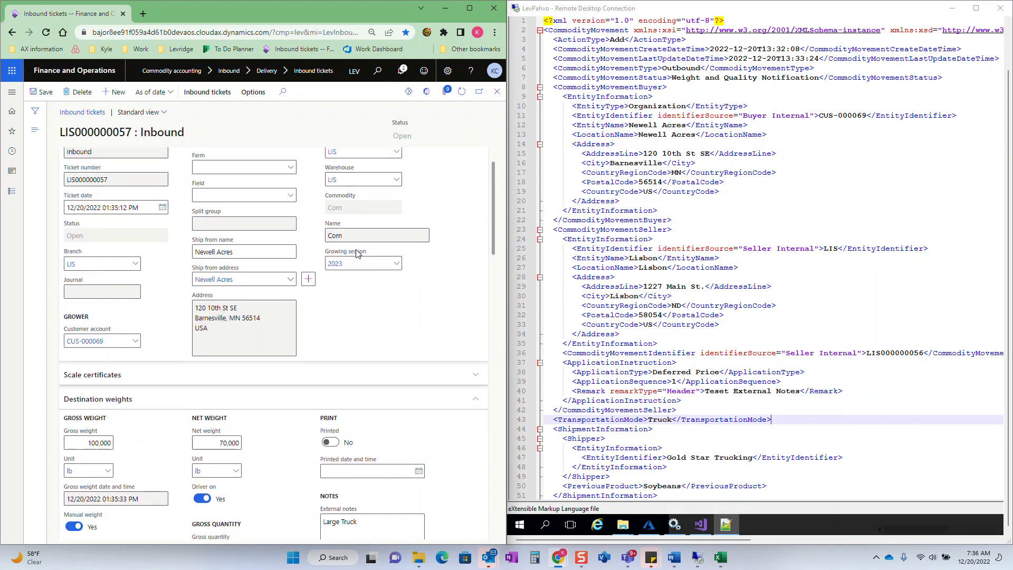
scroll(285, 227, "down", 5)
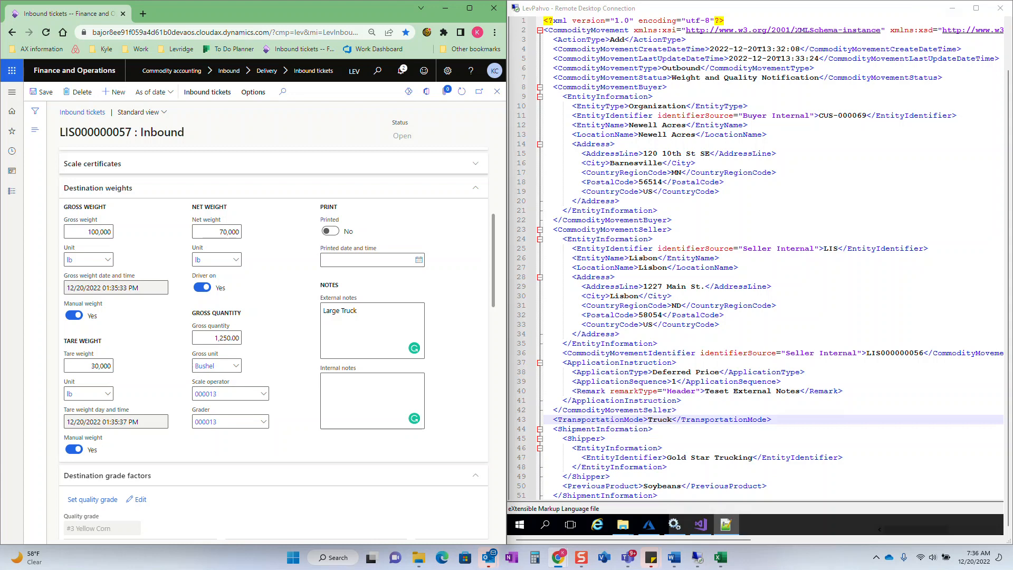
left_click(43, 94)
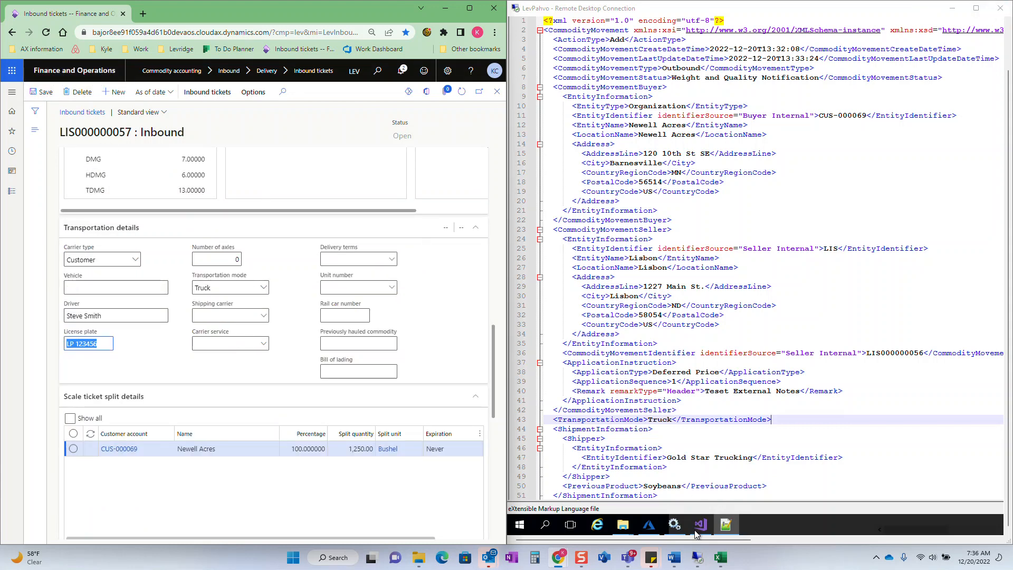
- Bring up the AgXML-2 Way folder and switch from the new inbound ticket to the one above it in the list
left_click(654, 526)
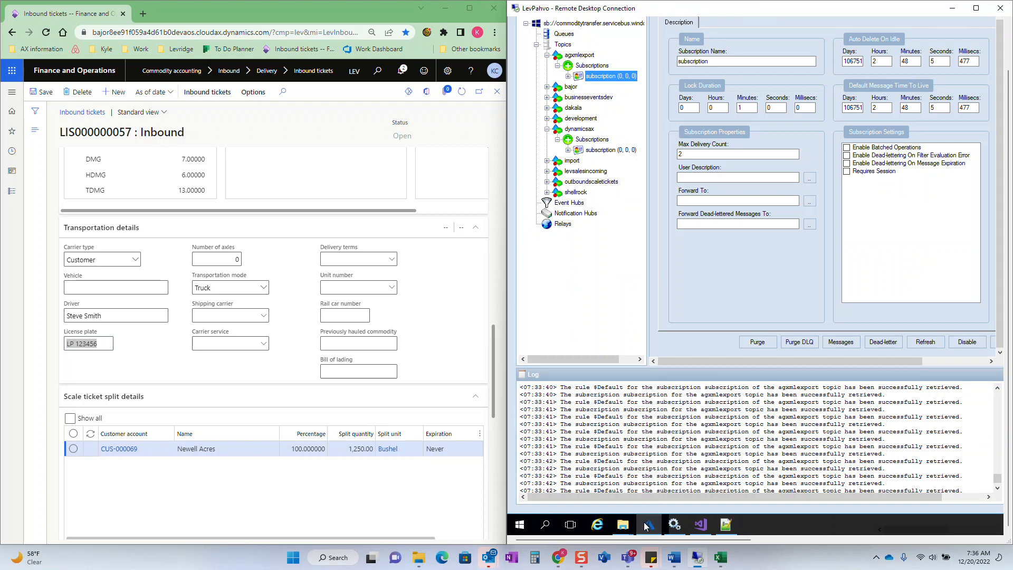
mouse_move(624, 525)
left_click(591, 473)
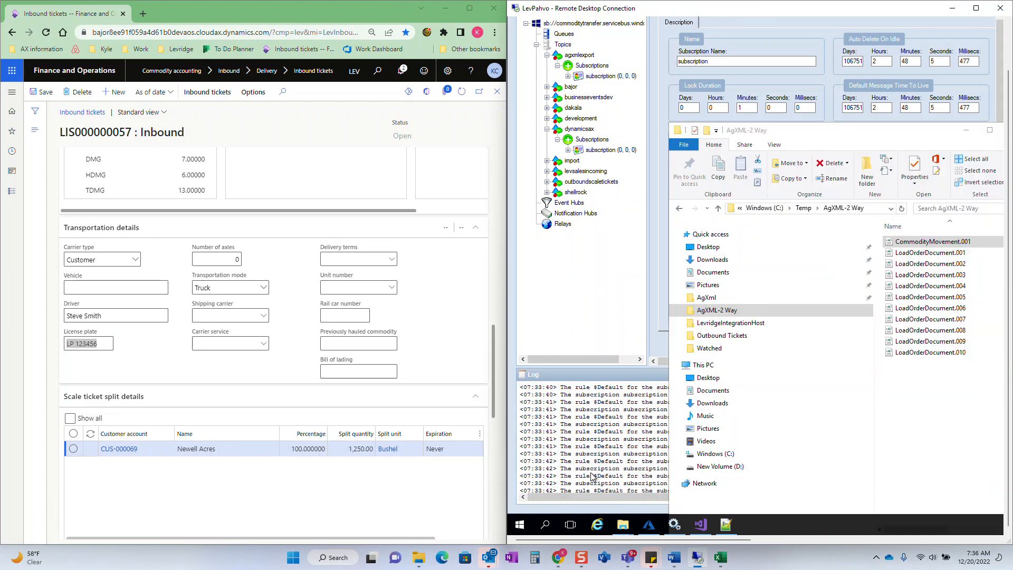
left_click(42, 136)
left_click(116, 190)
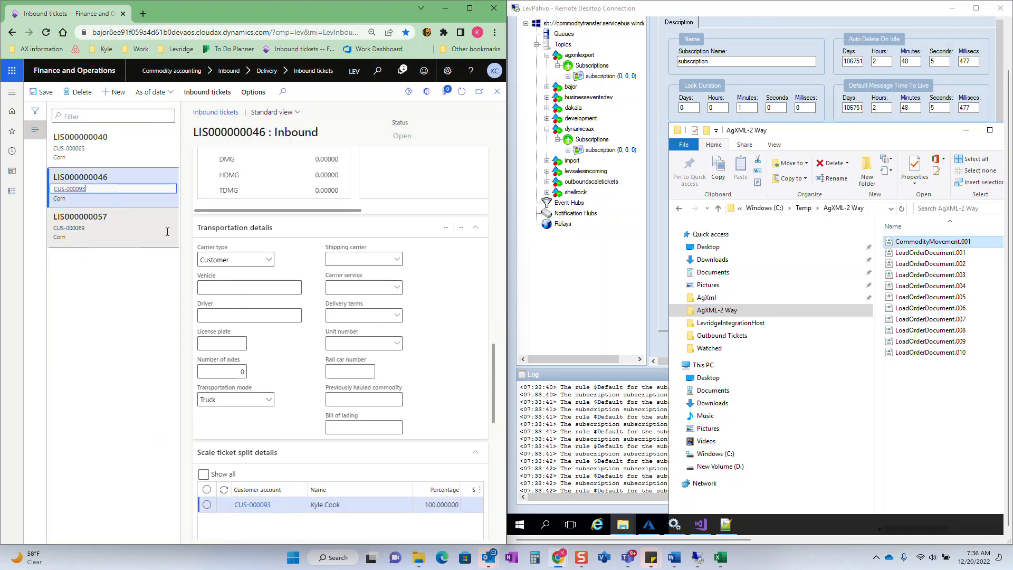
- Check the agxmlexport subscription for messages and return to the AgXML-2 Way folder
left_click(623, 78)
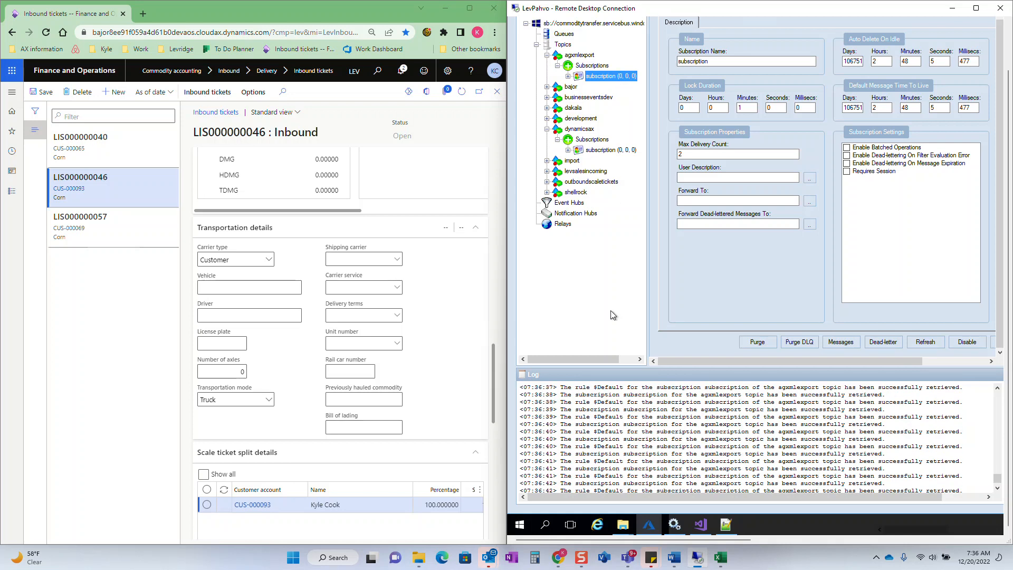
left_click(623, 525)
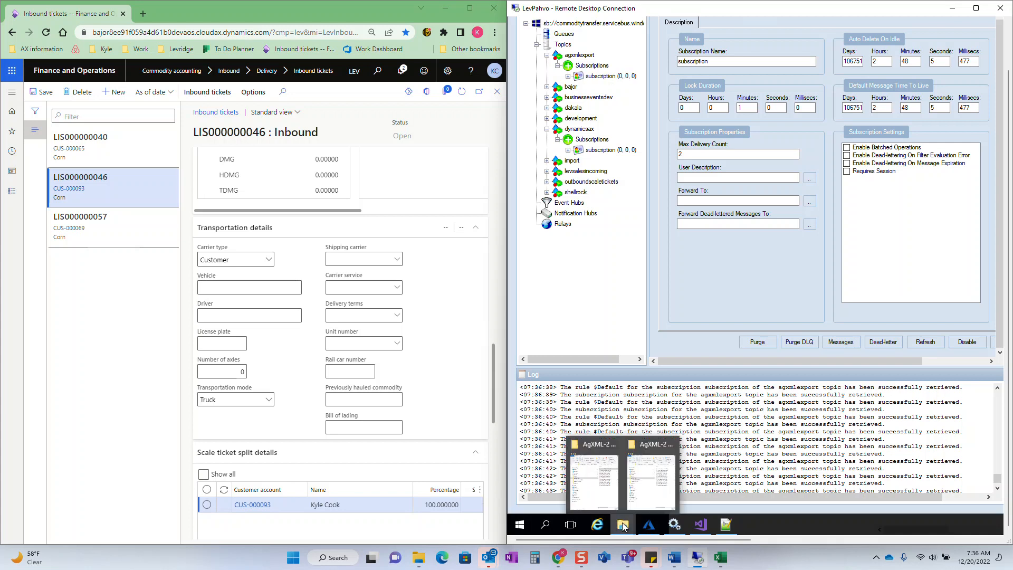
left_click(600, 486)
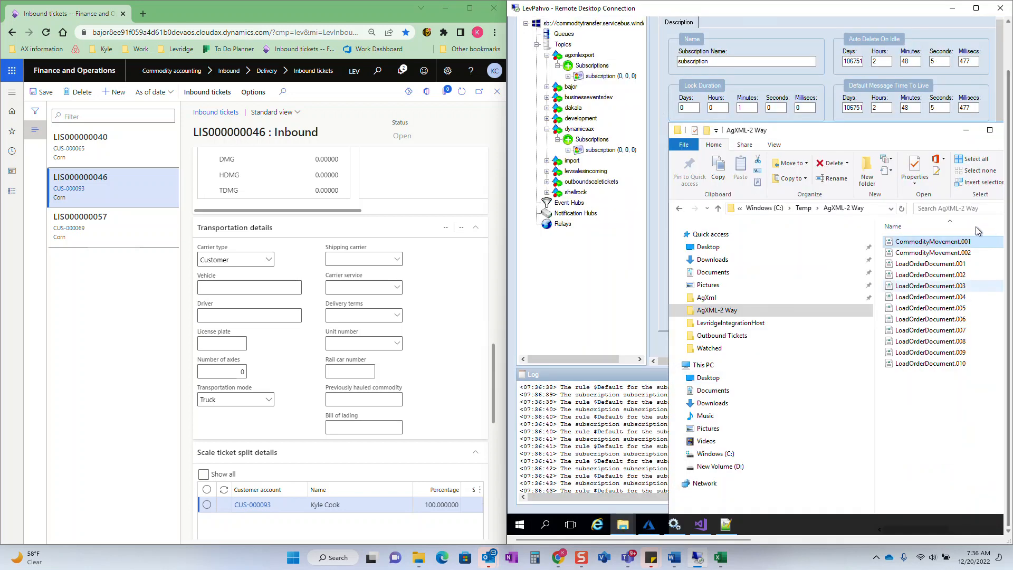
- Open CommodityMovement.002 with Notepad++ and reselect the new inbound ticket for comparison
left_click(949, 253)
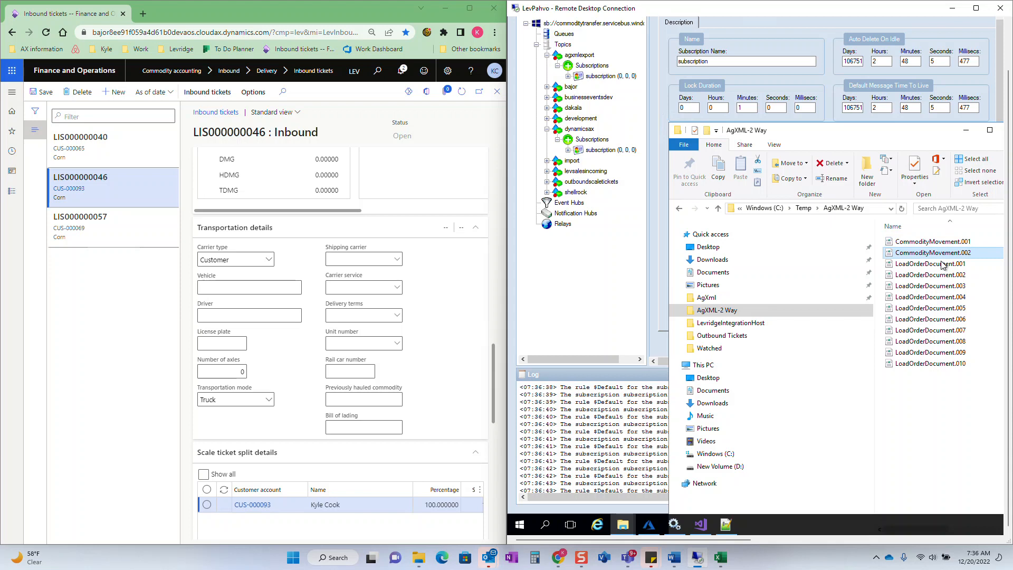
right_click(942, 257)
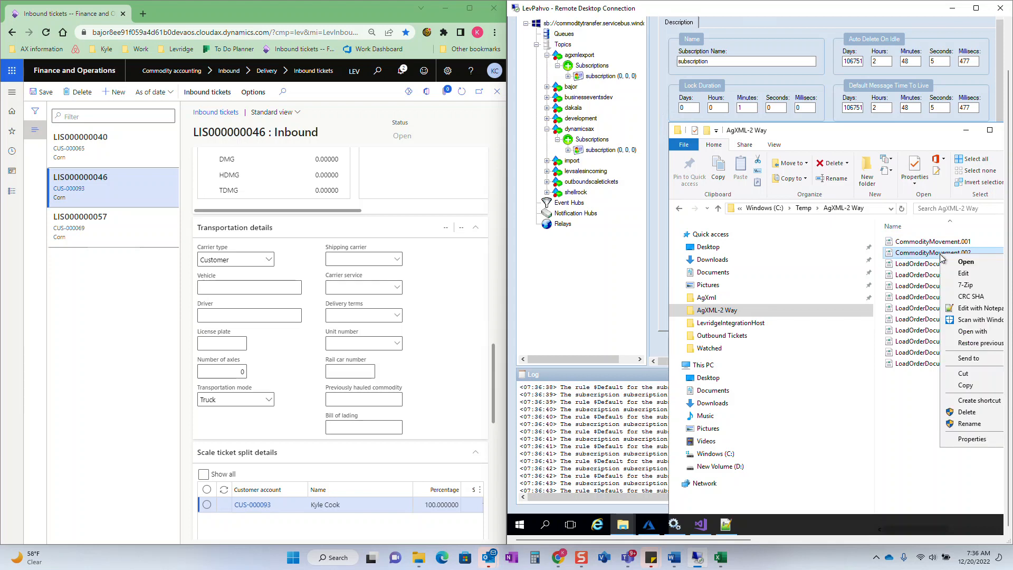
left_click(973, 308)
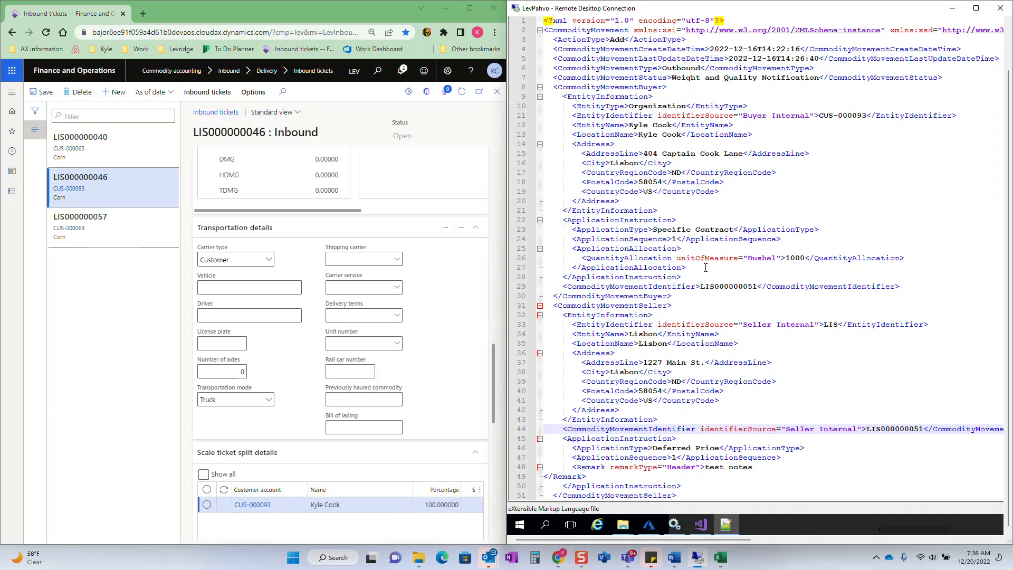
left_click(80, 217)
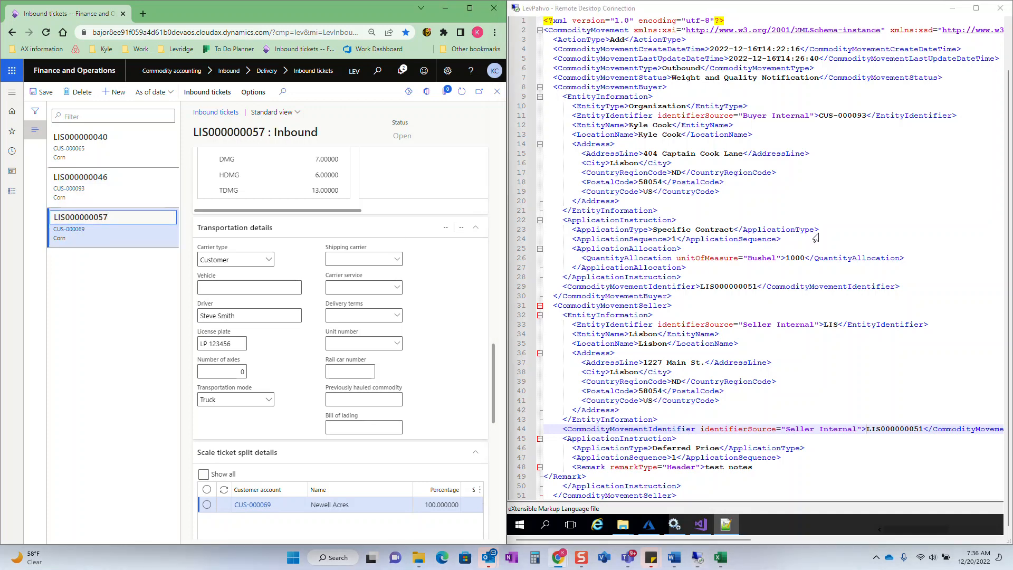
- Examine the weight certificate details in the open commodity movement XML document
left_click(934, 200)
scroll(934, 200, "down", 3)
scroll(934, 200, "down", 18)
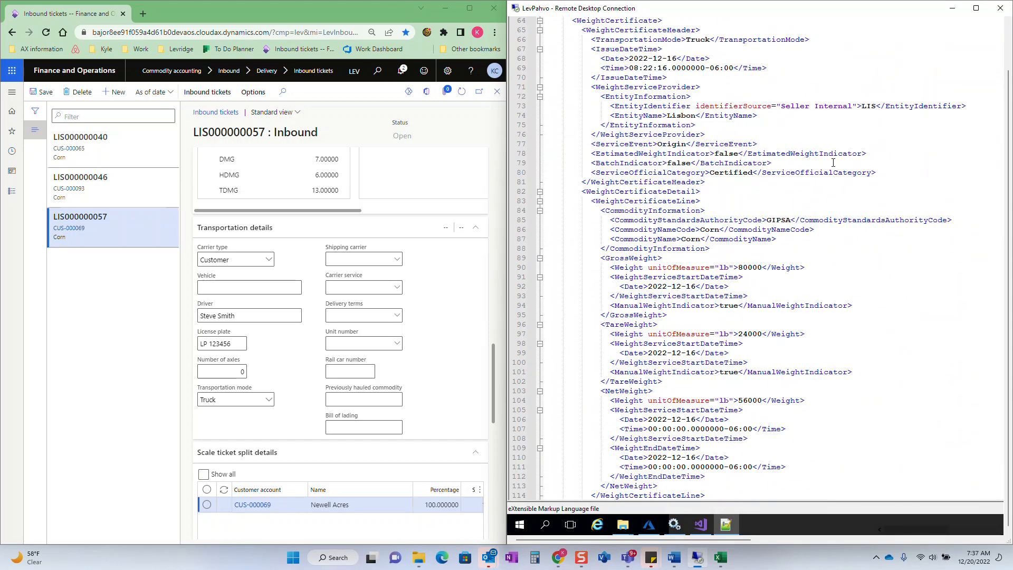
scroll(833, 162, "down", 3)
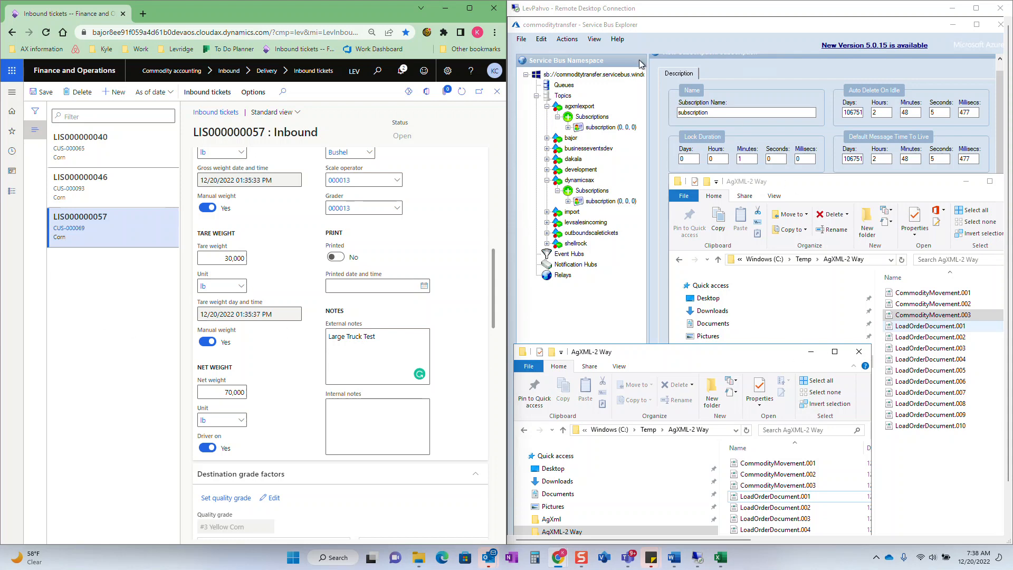
- Replace the new inbound ticket's external notes with "Test Note Change" and save the ticket
left_click(131, 220)
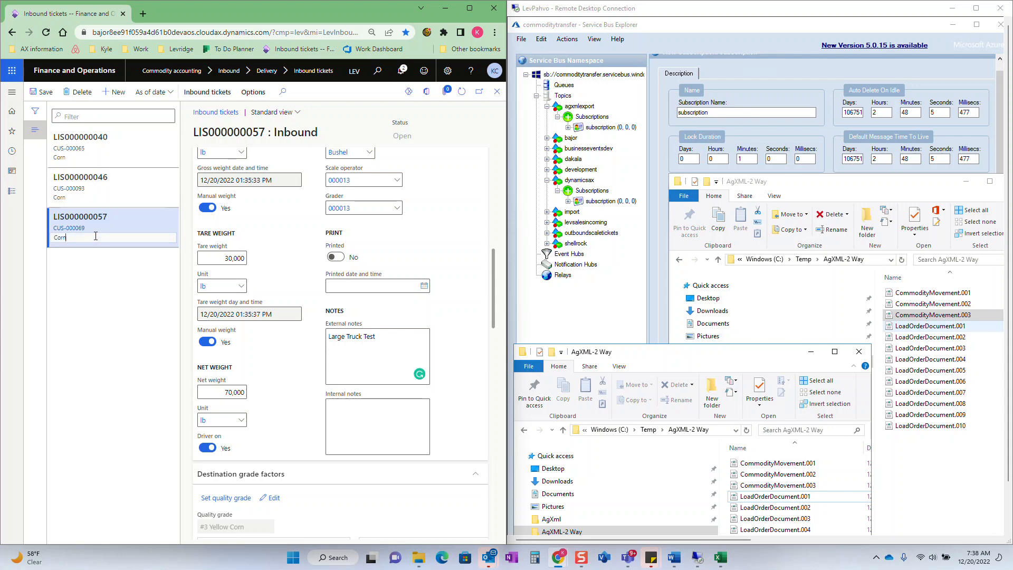
scroll(367, 263, "down", 6)
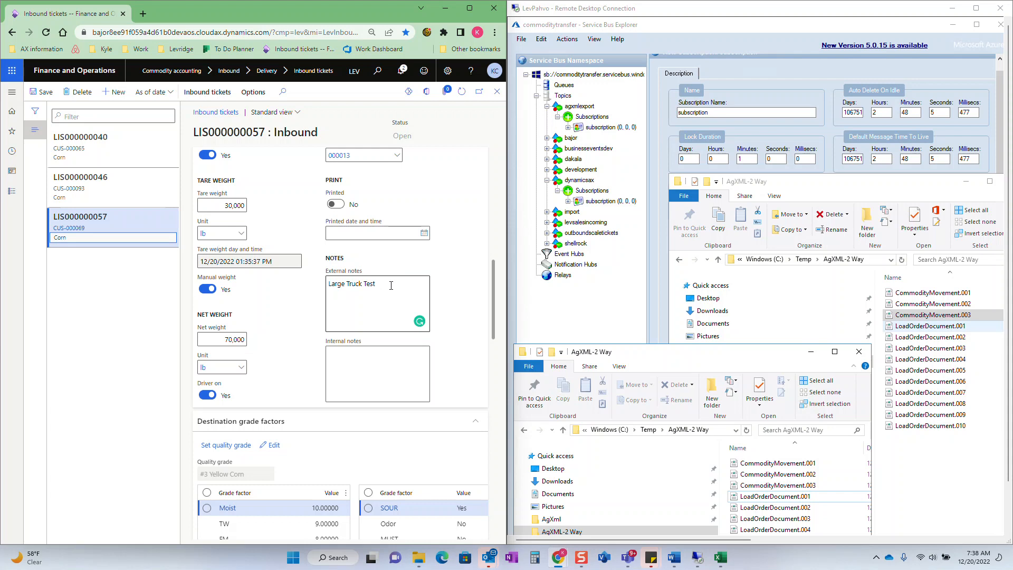
scroll(362, 277, "up", 7)
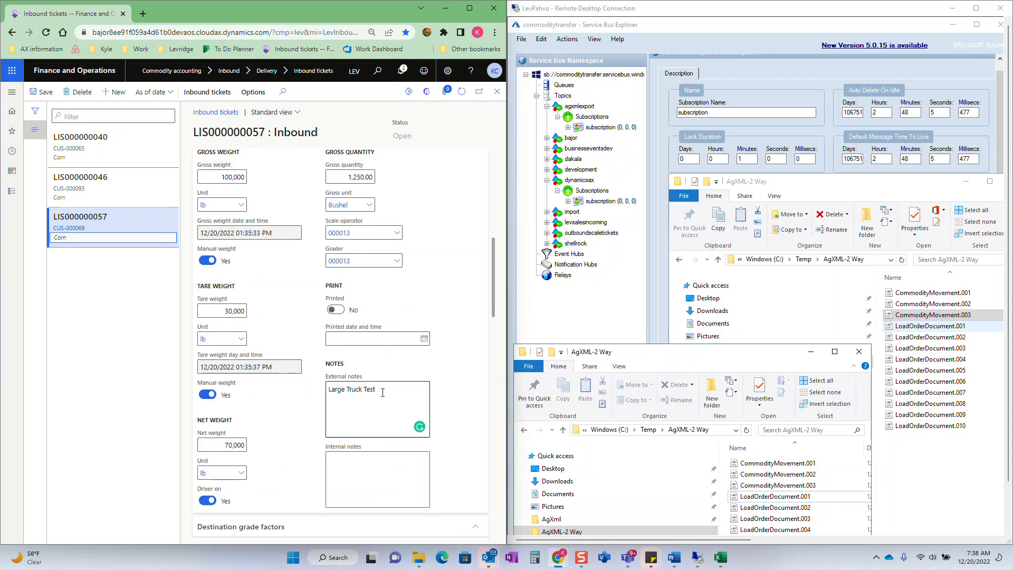
left_click_drag(393, 389, 276, 390)
type("T")
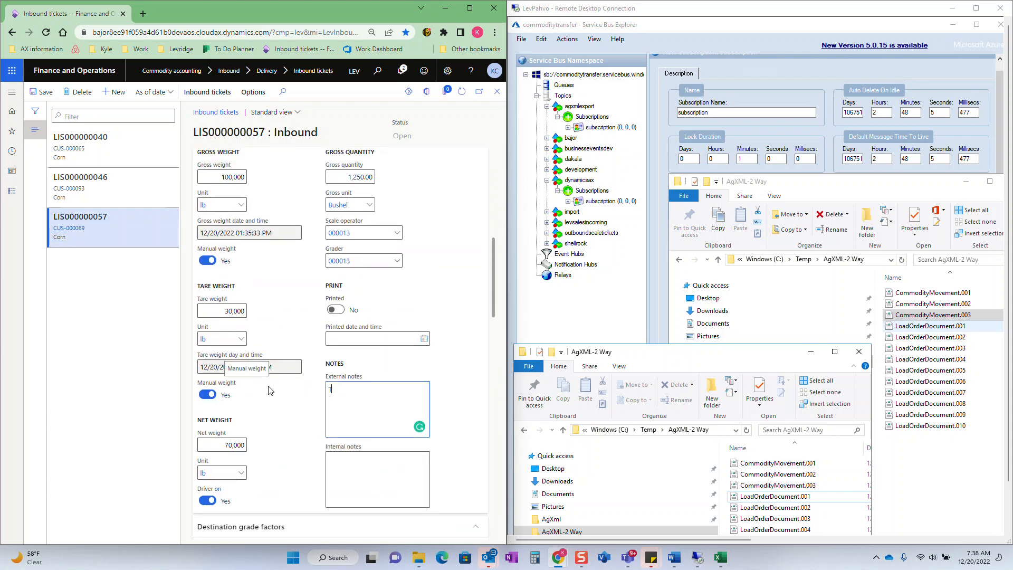
type("etst Note Change")
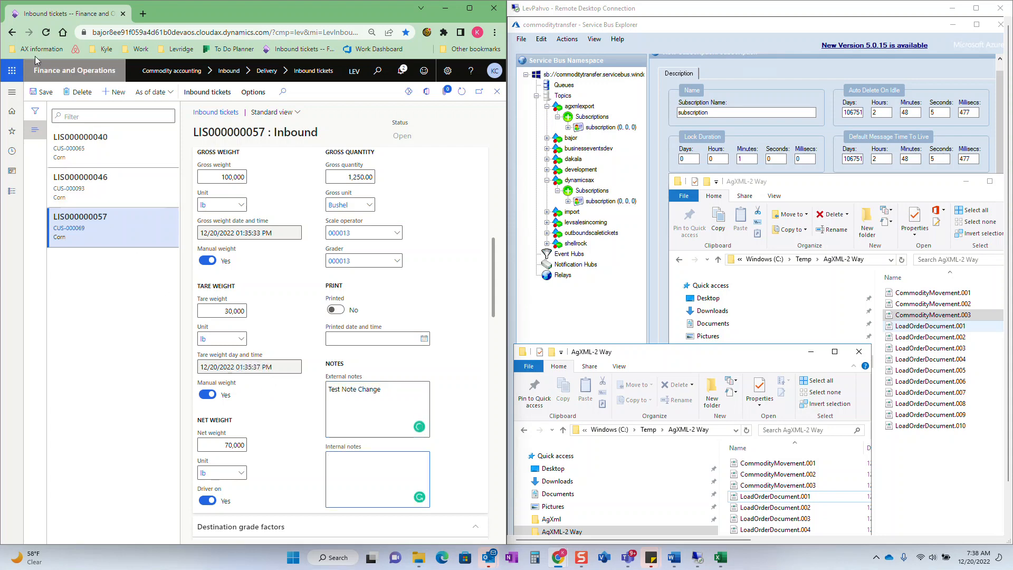
left_click(39, 89)
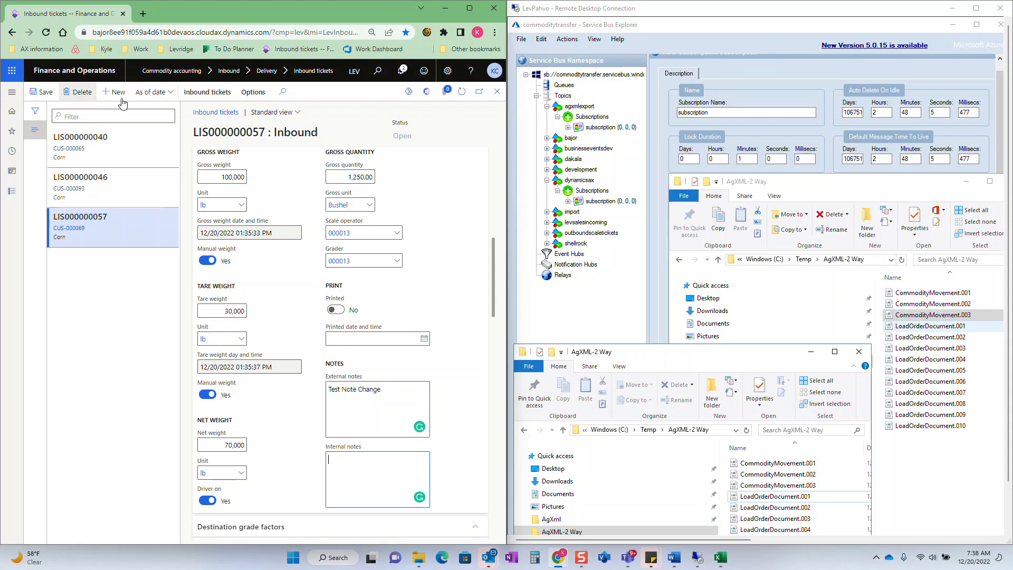
- Switch to the inbound ticket above the new one and refresh the agxmlexport subscription to check for messages
left_click(131, 185)
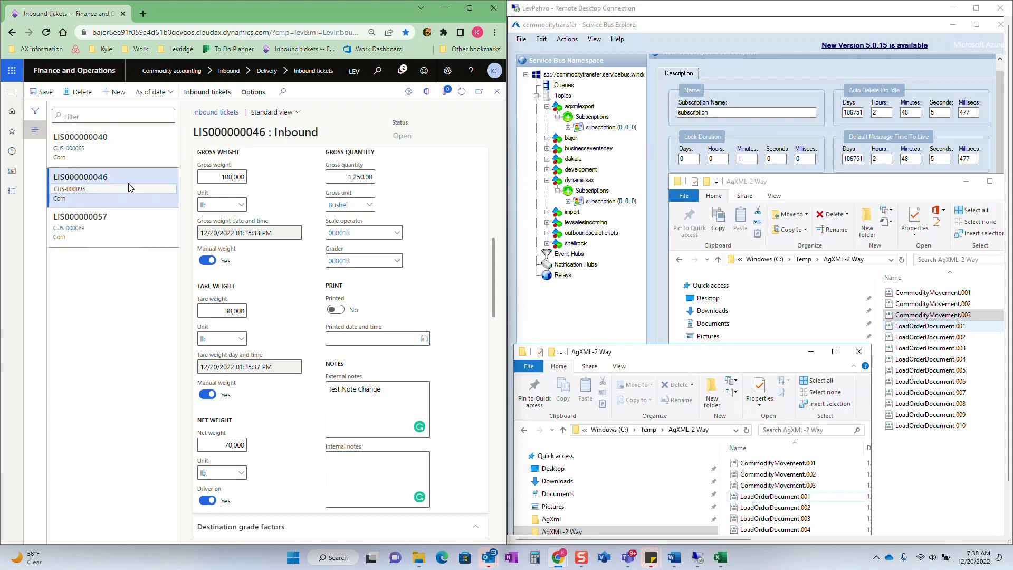
left_click(605, 131)
left_click(606, 128)
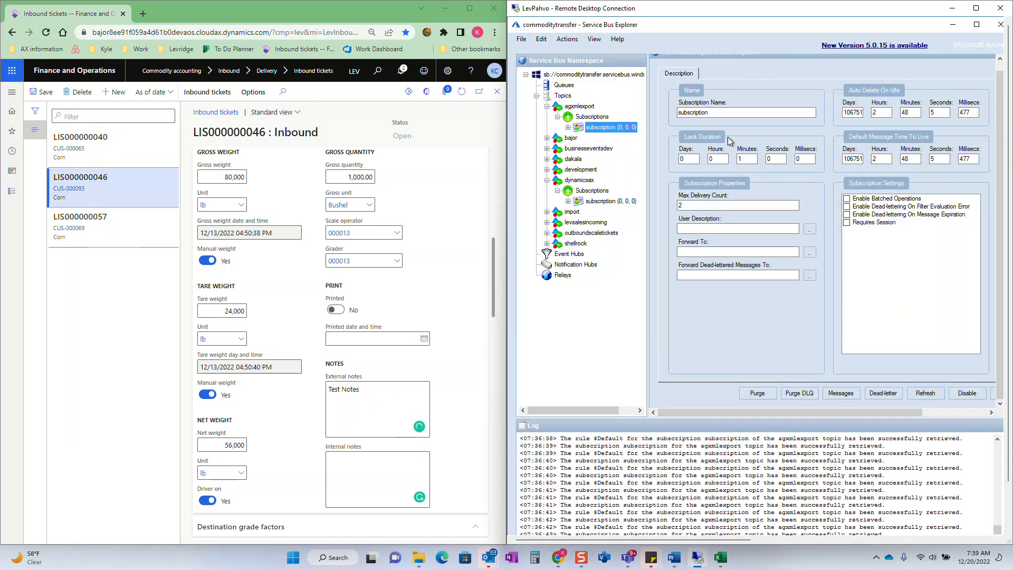
left_click(933, 394)
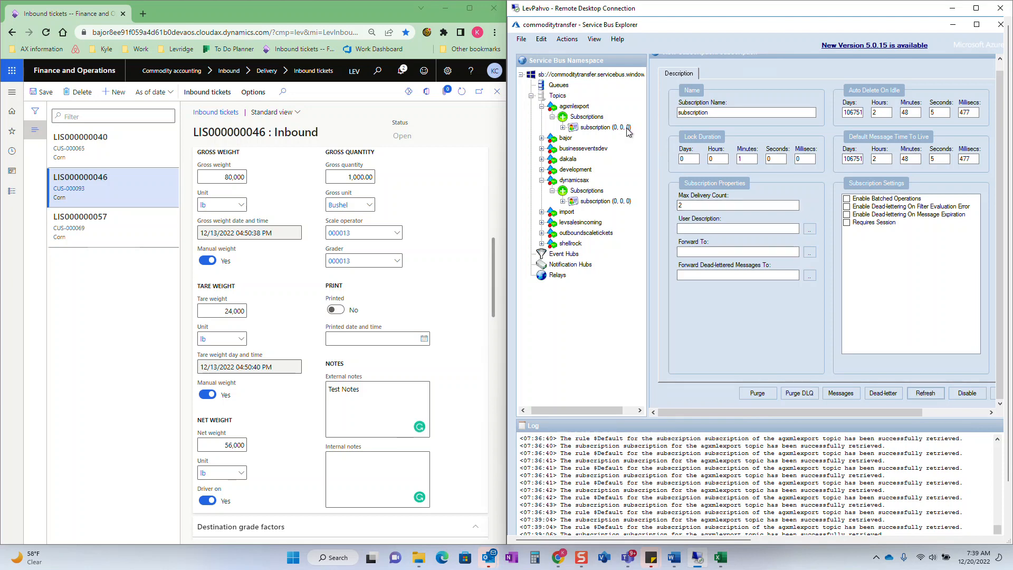
left_click(929, 394)
- Enlarge the remote desktop session to full screen and maximize the AgXML-2 Way folder window
double_click(715, 11)
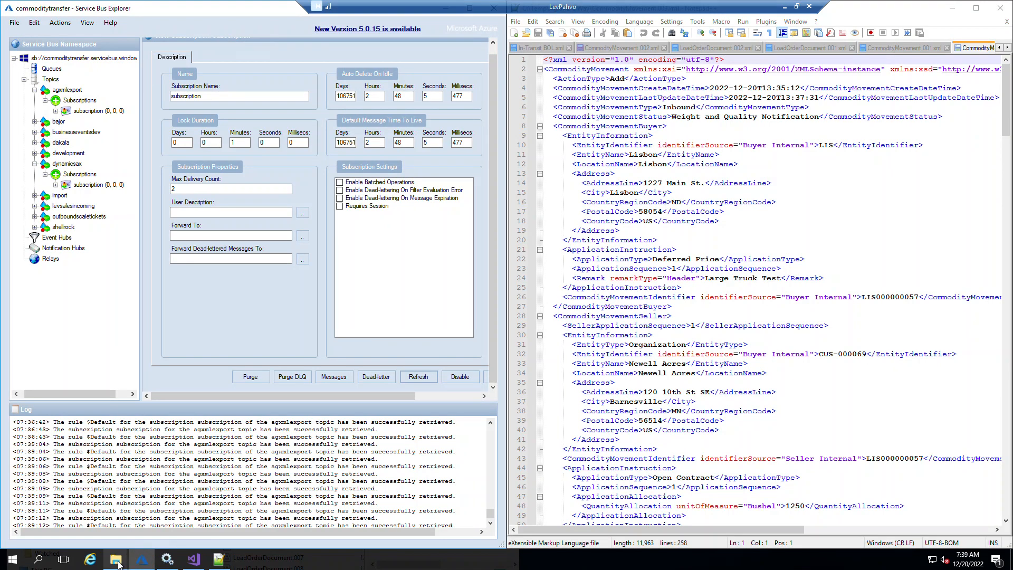
mouse_move(116, 558)
left_click(133, 524)
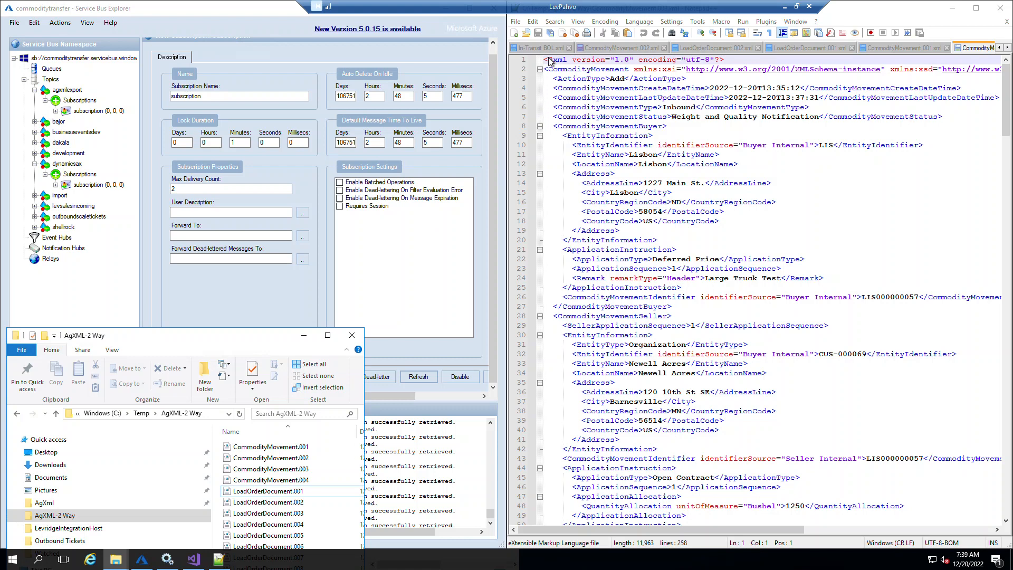
left_click(327, 335)
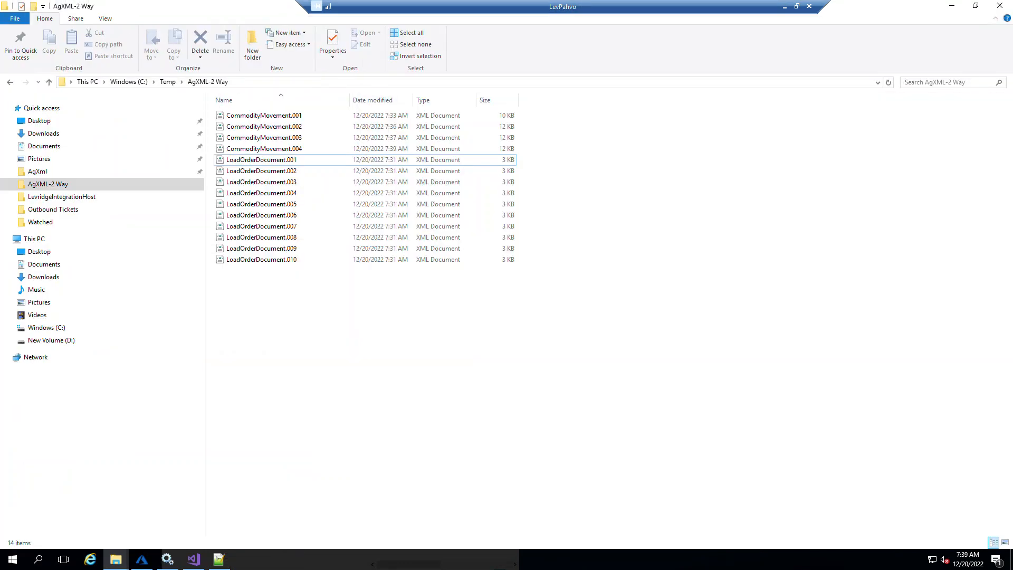
- Open CommodityMovement.004 with Notepad++, accepting the reload of CommodityMovement.002 and reopening the editor
key("Up")
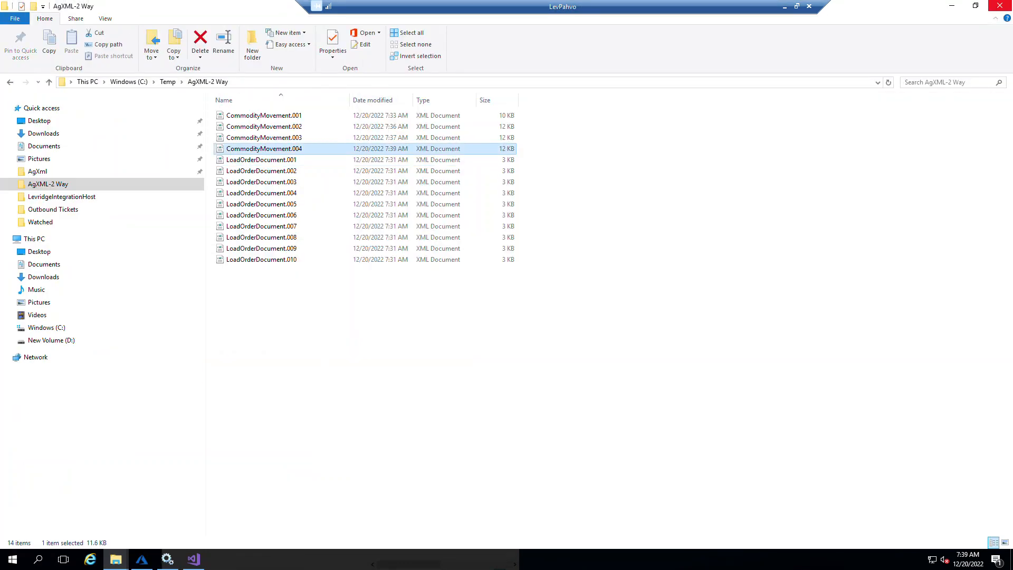
right_click(291, 151)
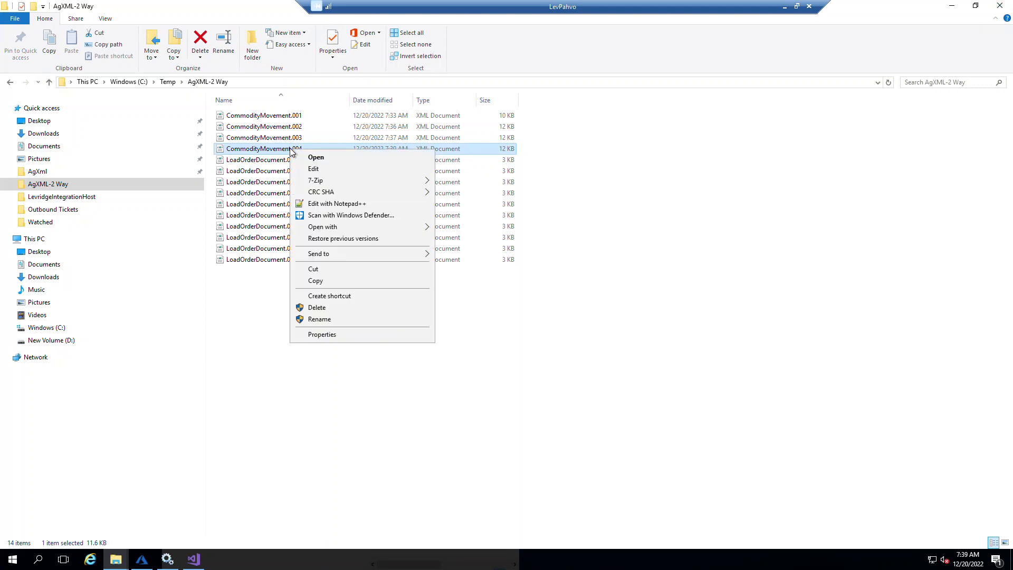
left_click(353, 206)
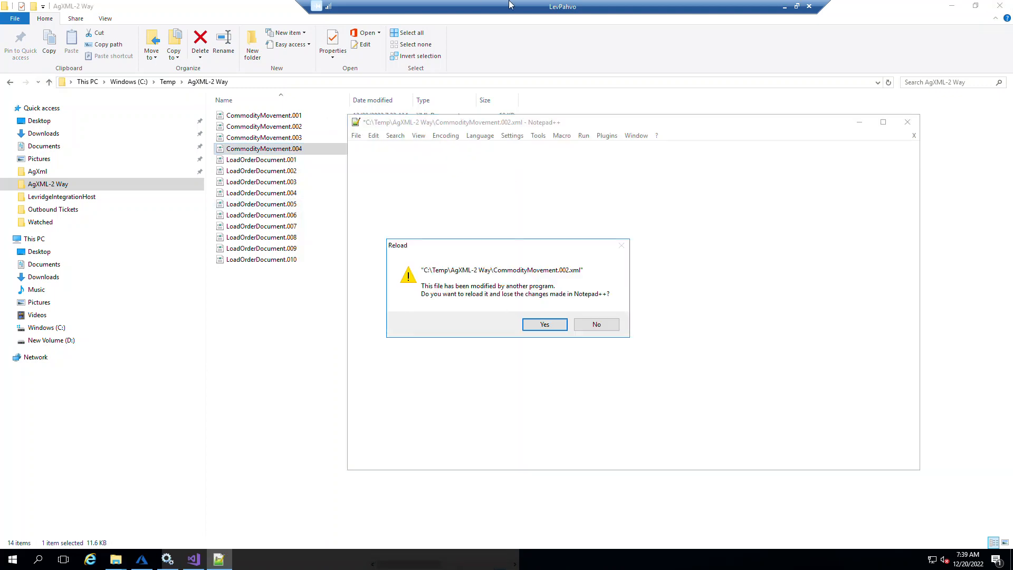
left_click(545, 325)
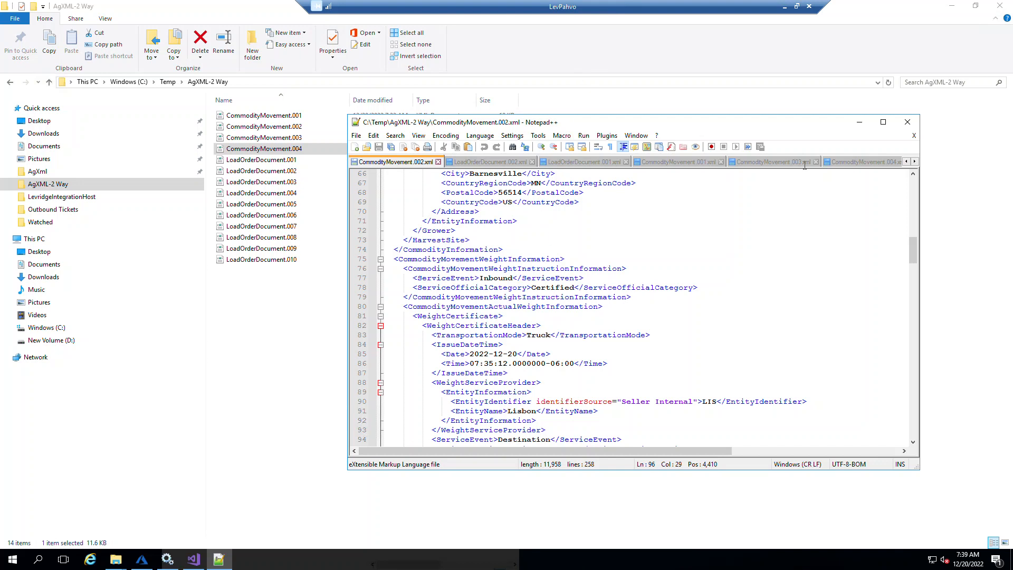
left_click(907, 122)
right_click(315, 149)
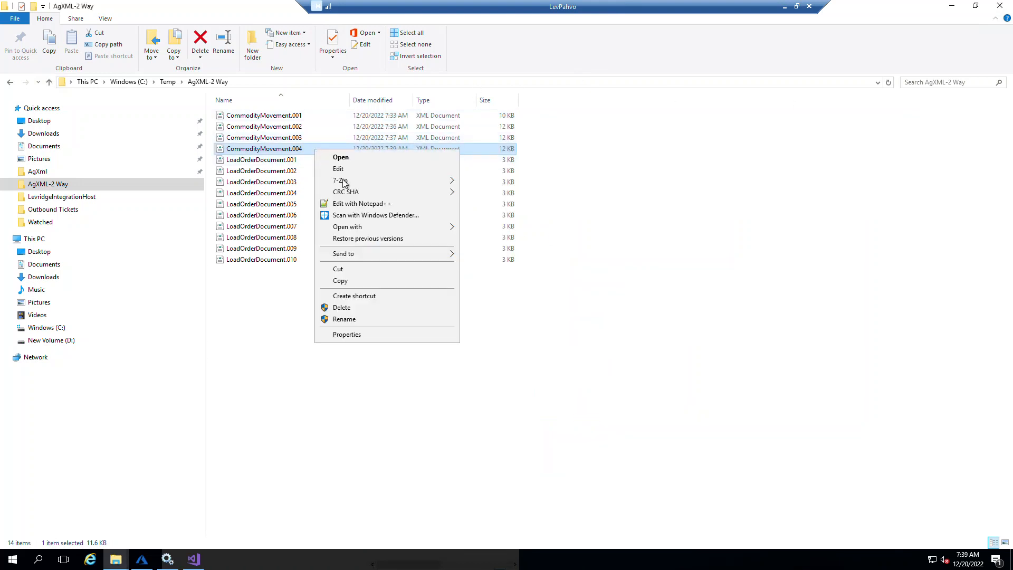
left_click(414, 201)
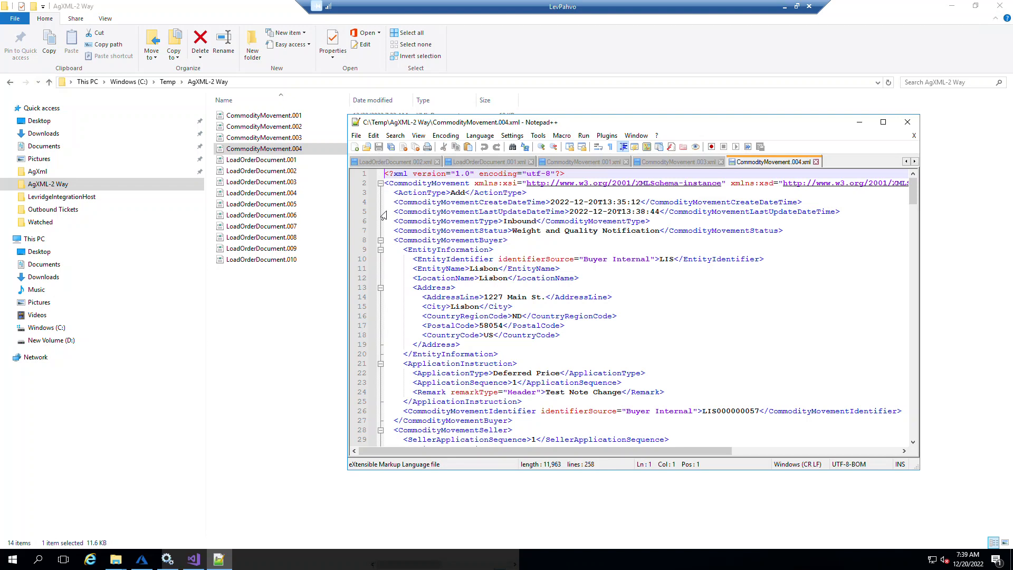
- Shrink the remote desktop window beside the ticket list and compare CommodityMovement.004's identifiers with the reselected new inbound ticket
left_click(797, 6)
left_click_drag(676, 75, 575, 18)
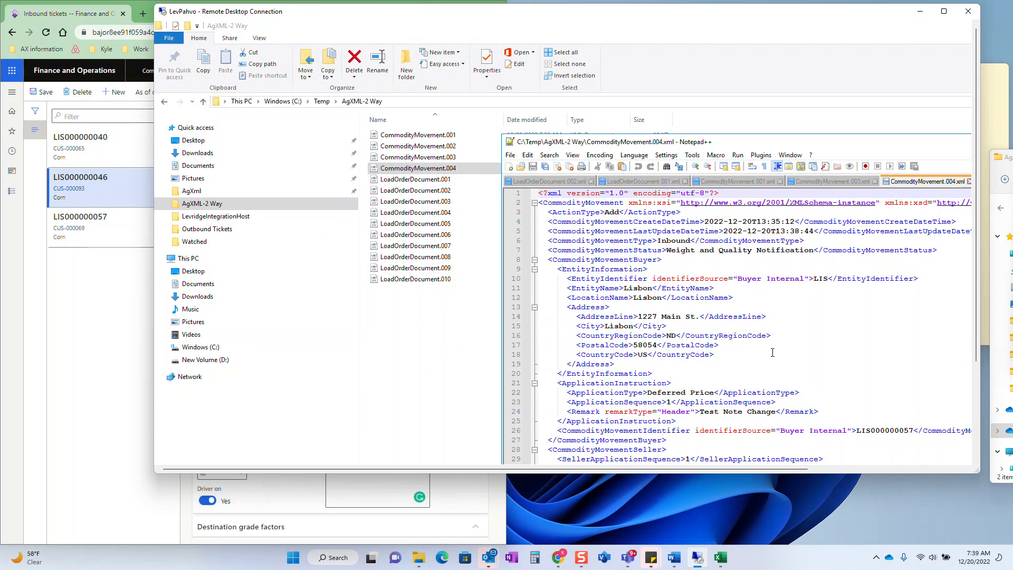
left_click(921, 431)
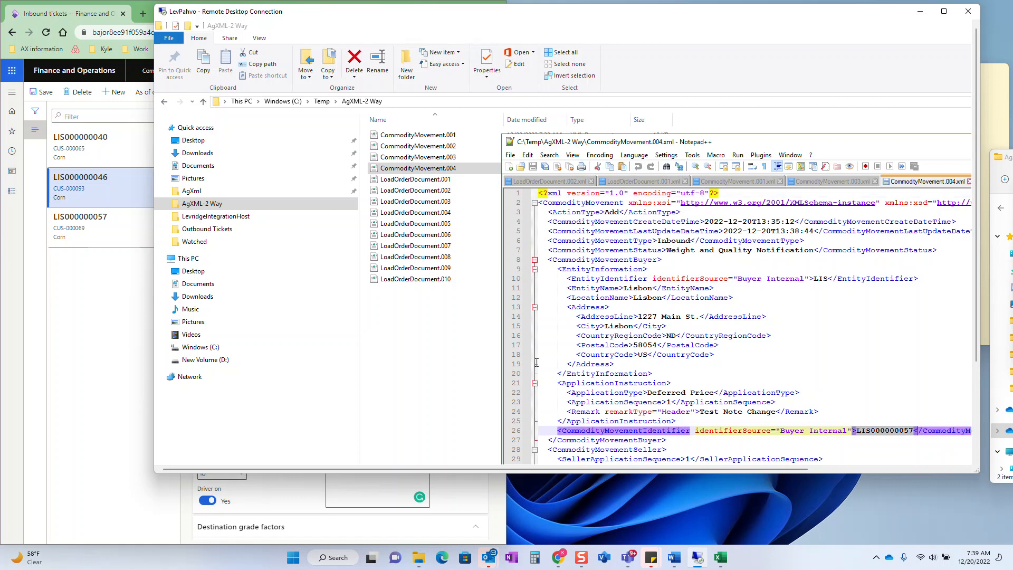
left_click(121, 227)
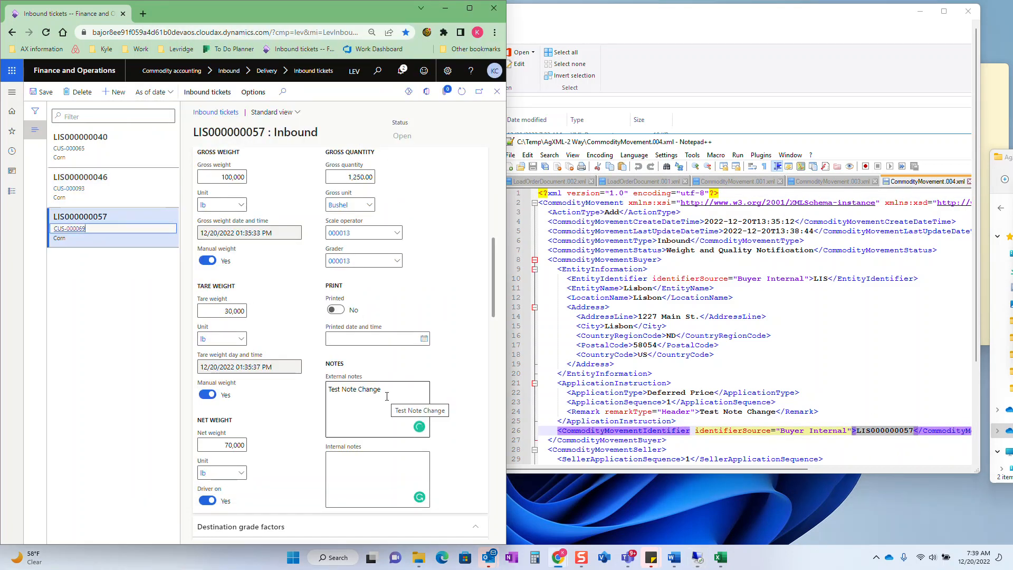
left_click(889, 345)
scroll(890, 345, "down", 5)
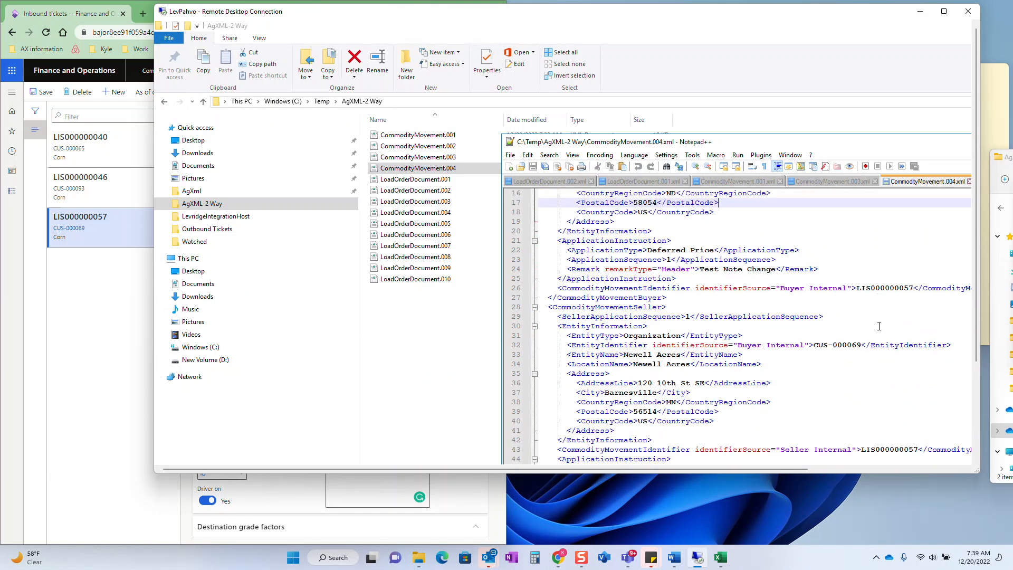
scroll(879, 326, "down", 2)
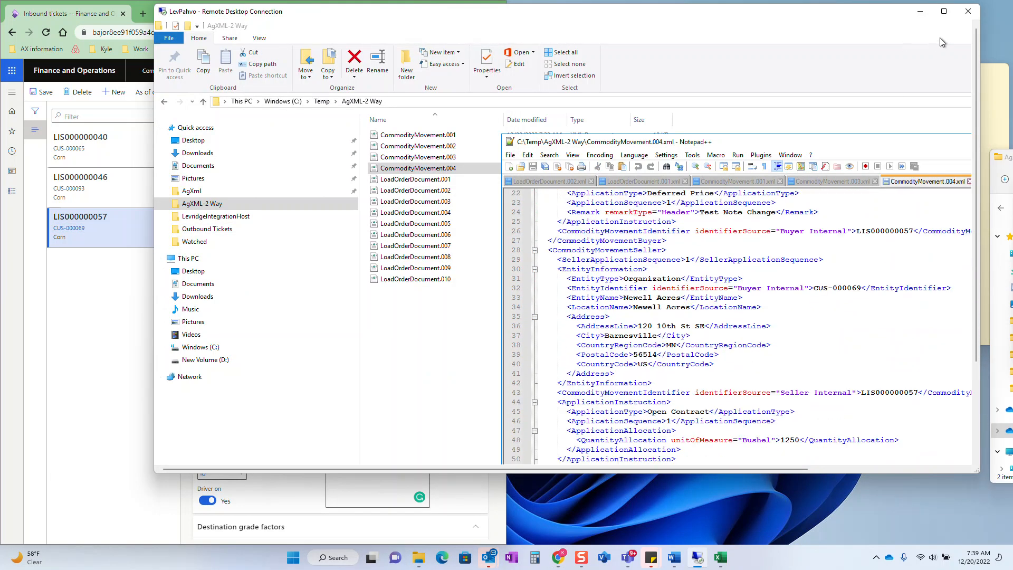
- Return the remote desktop to full screen and highlight the header remark text in CommodityMovement.004
left_click(944, 11)
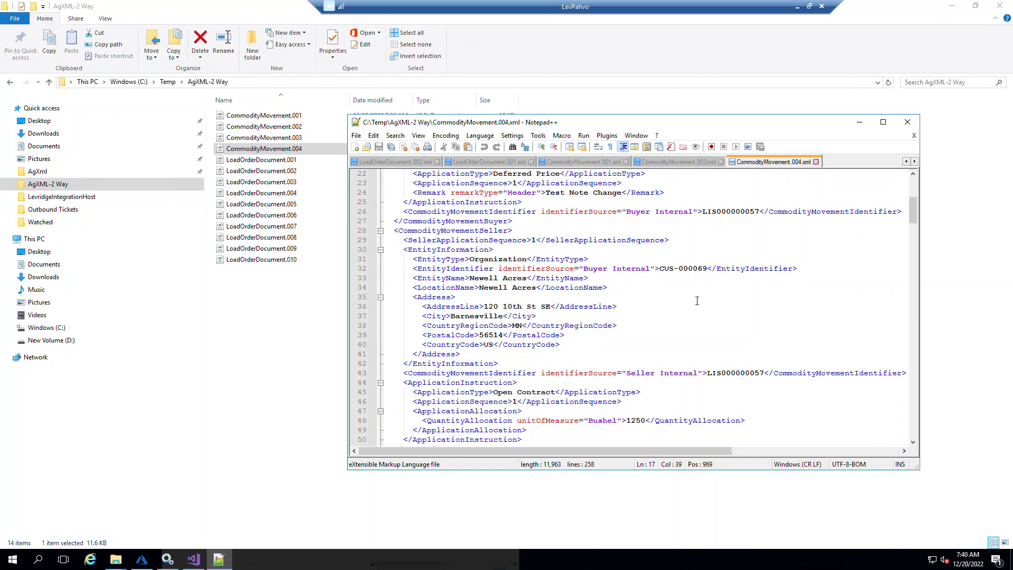
scroll(686, 298, "down", 4)
scroll(645, 285, "up", 6)
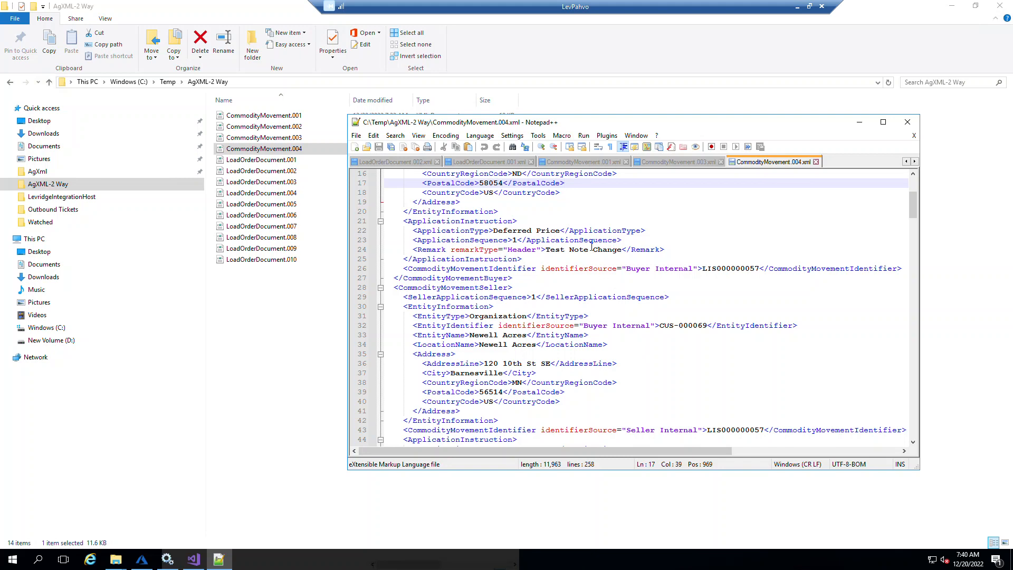
left_click(603, 249)
left_click_drag(621, 250, 547, 249)
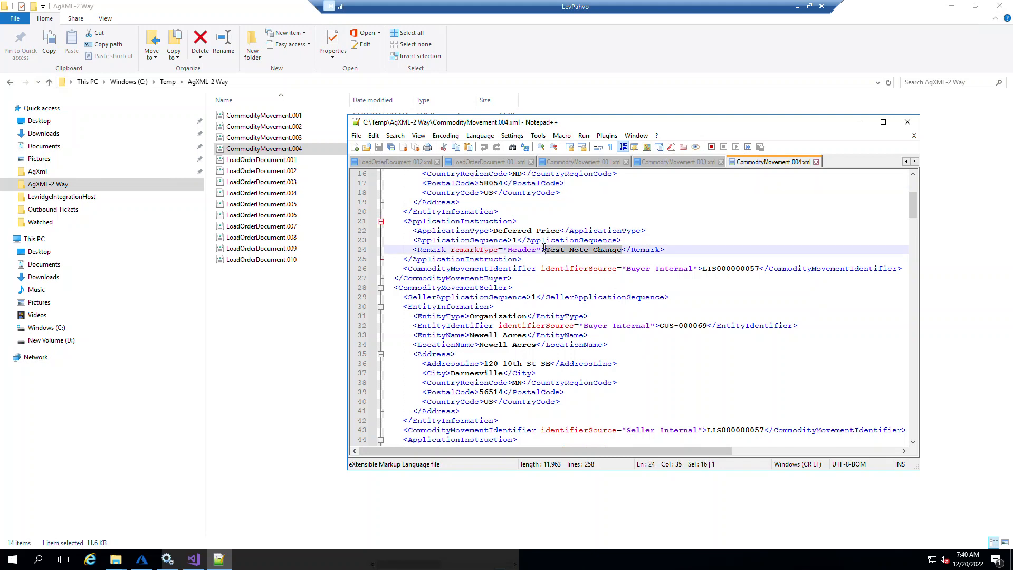
- Review CommodityMovement.004's vehicle, weight and quality factor entries and close Notepad++
scroll(641, 314, "down", 8)
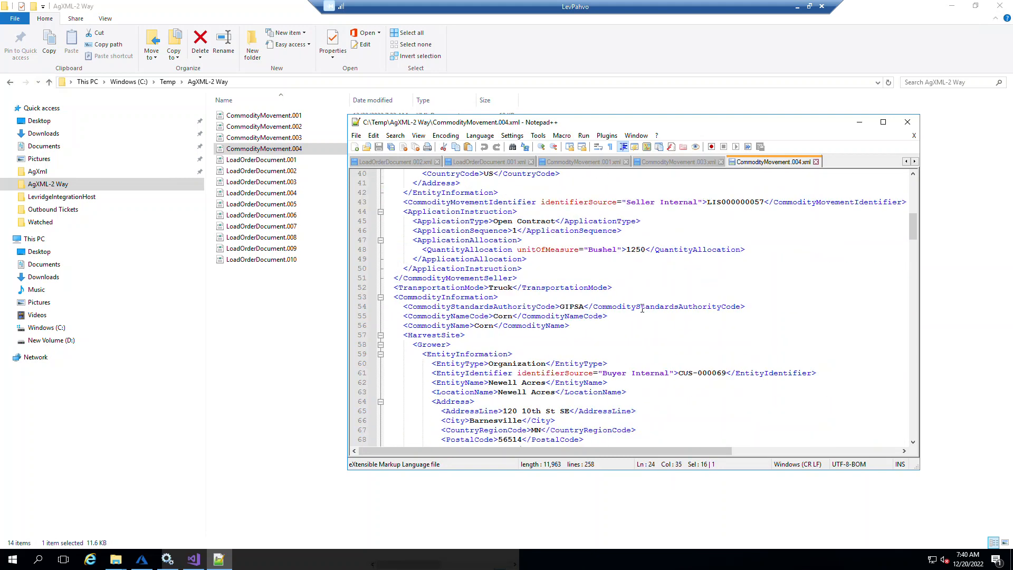
scroll(642, 309, "down", 6)
scroll(644, 309, "down", 8)
scroll(643, 308, "down", 3)
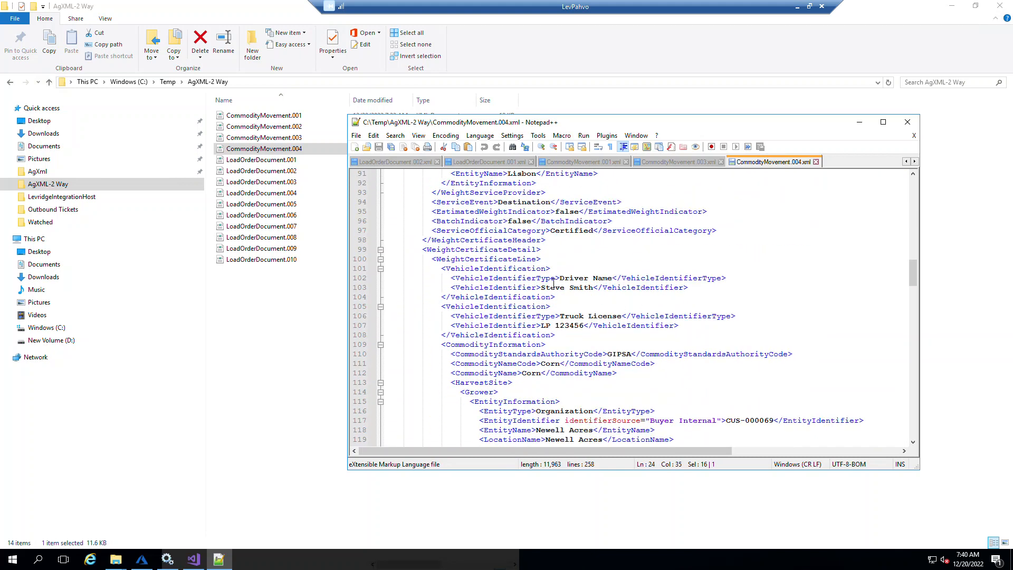
scroll(579, 318, "down", 4)
scroll(575, 317, "down", 3)
scroll(574, 316, "down", 2)
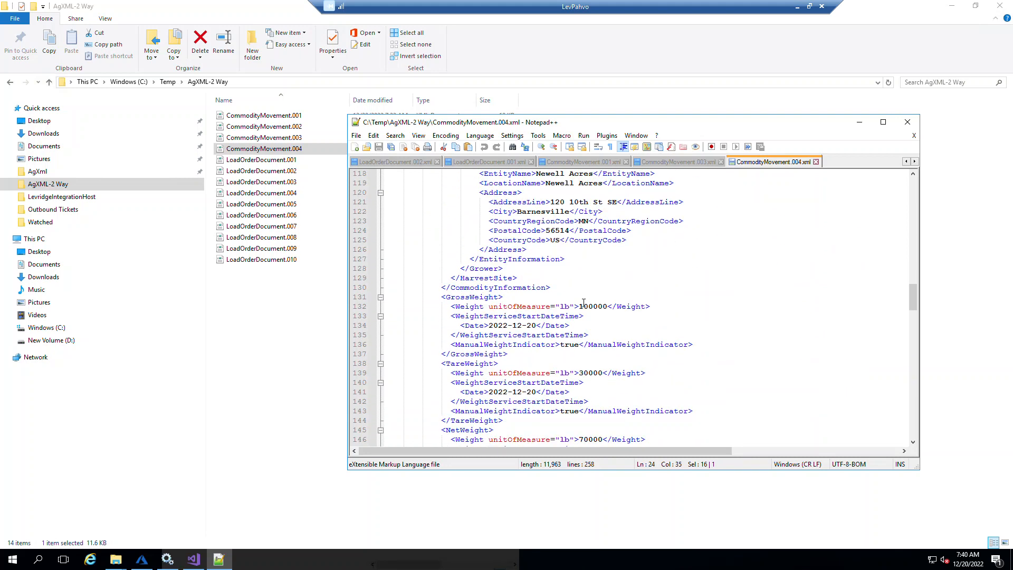
scroll(585, 374, "down", 4)
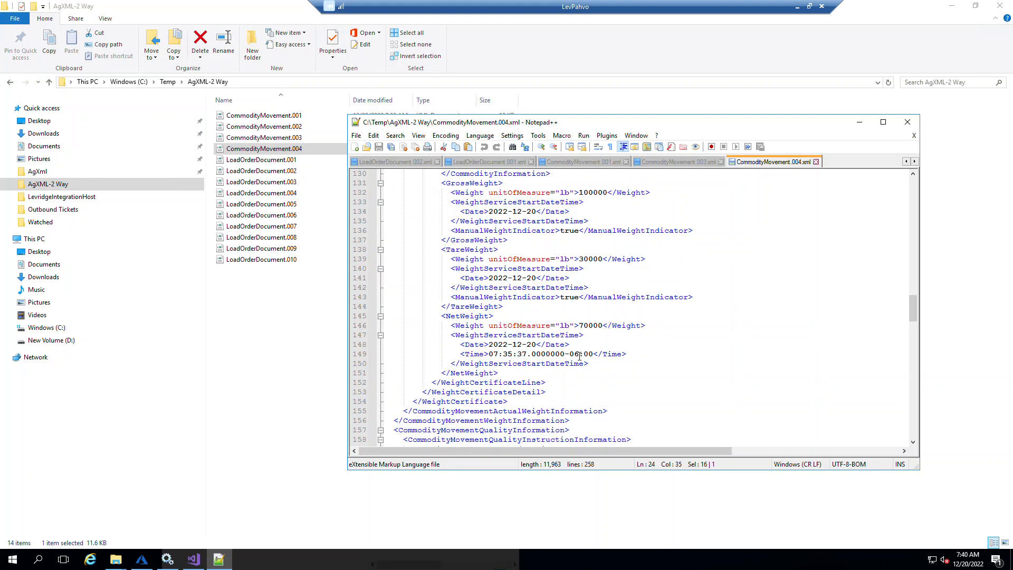
scroll(580, 357, "down", 20)
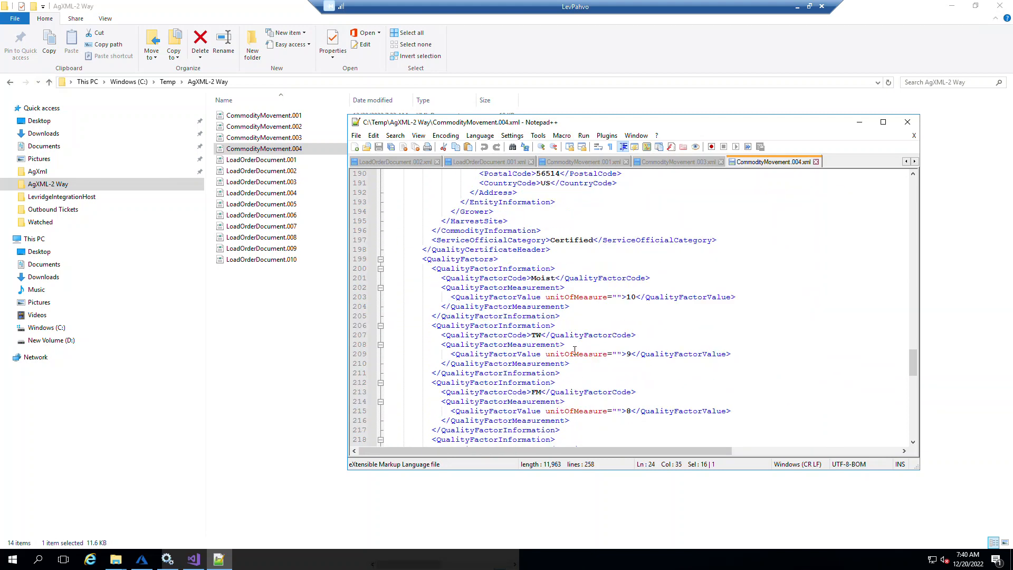
scroll(575, 351, "down", 9)
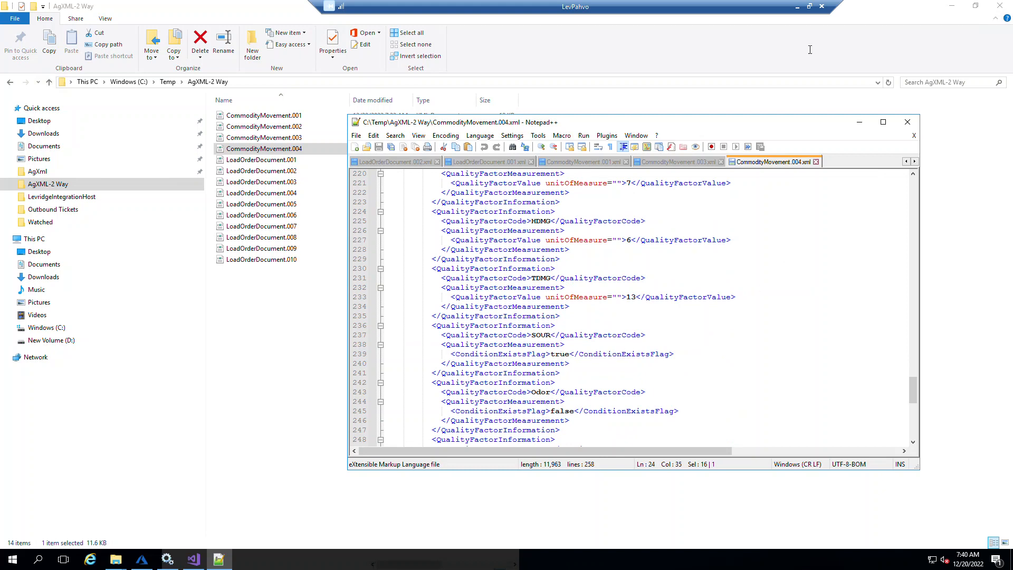
left_click(908, 122)
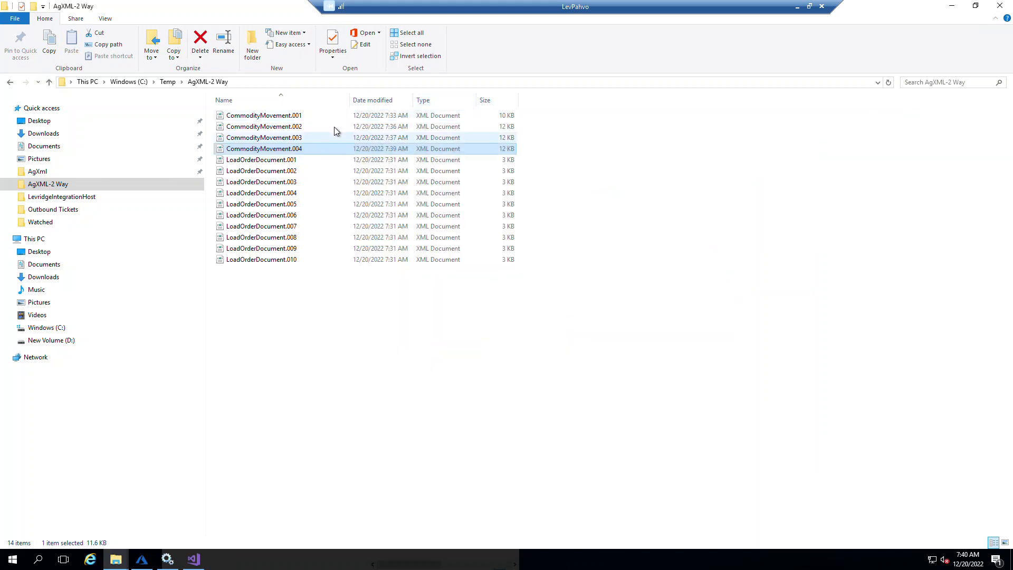
- Open CommodityMovement.003 with Notepad++ and review its buyer, seller, commodity and weight information entries
left_click(289, 140)
right_click(290, 138)
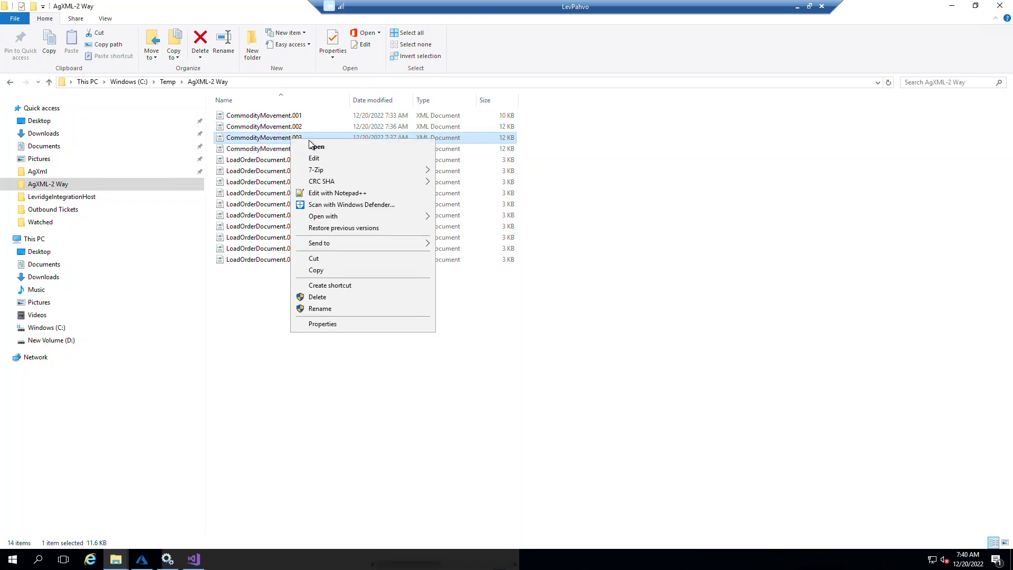
left_click(364, 193)
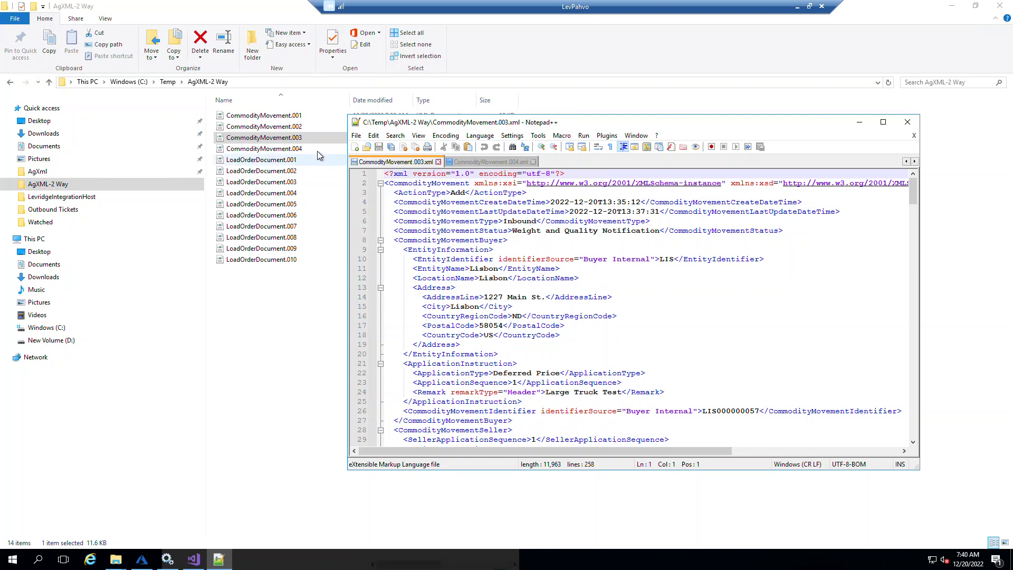
scroll(759, 320, "down", 7)
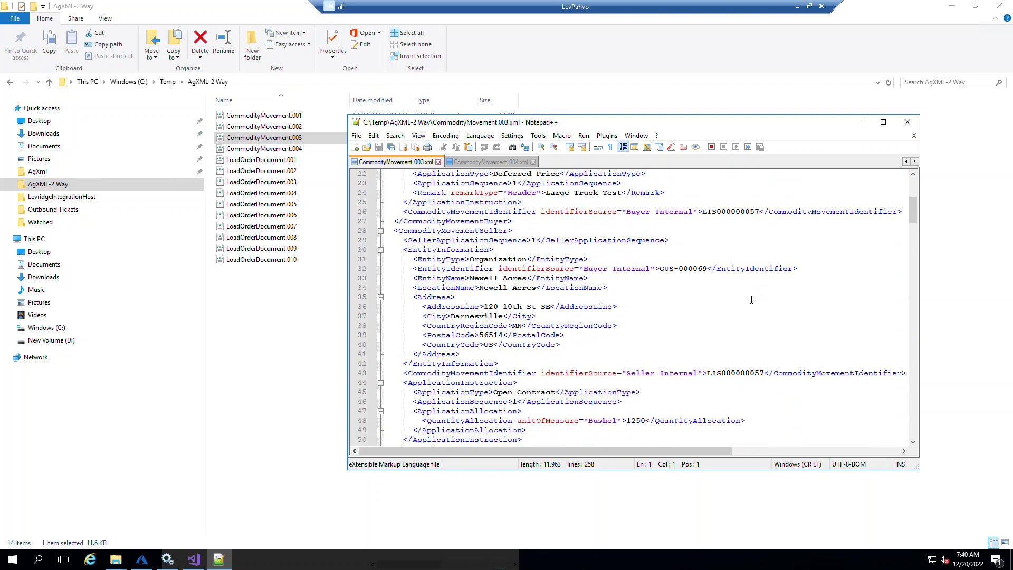
scroll(742, 298, "down", 2)
scroll(742, 299, "down", 5)
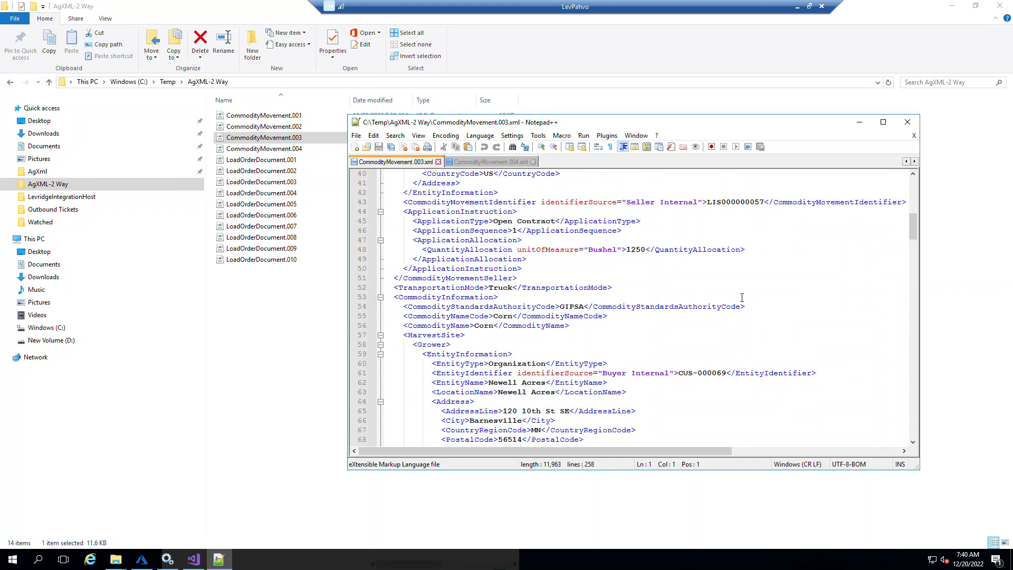
scroll(706, 327, "up", 2)
scroll(706, 327, "up", 3)
scroll(669, 298, "down", 9)
scroll(668, 297, "down", 1)
scroll(668, 298, "down", 3)
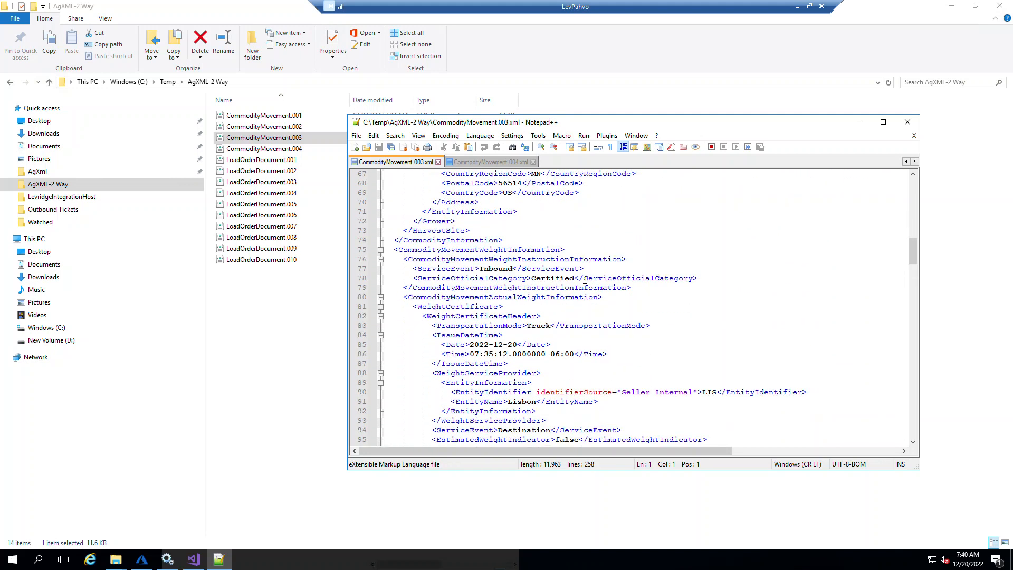
- Search CommodityMovement.003 for "note" and "truck", moving the Find dialog clear of the header remark, and close Notepad++
key("ctrl+f")
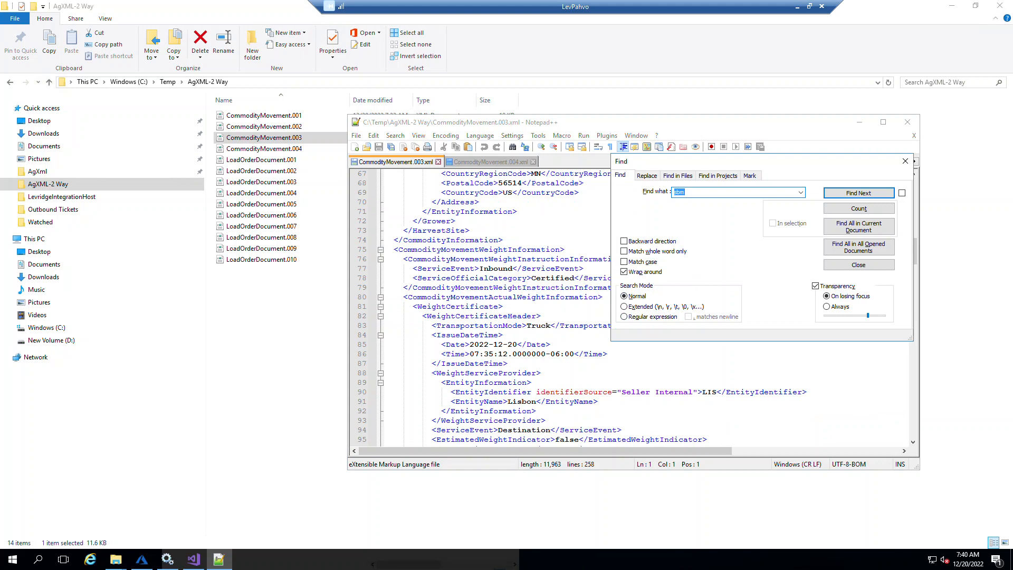
type("note")
key("Return")
type("truck")
key("Return")
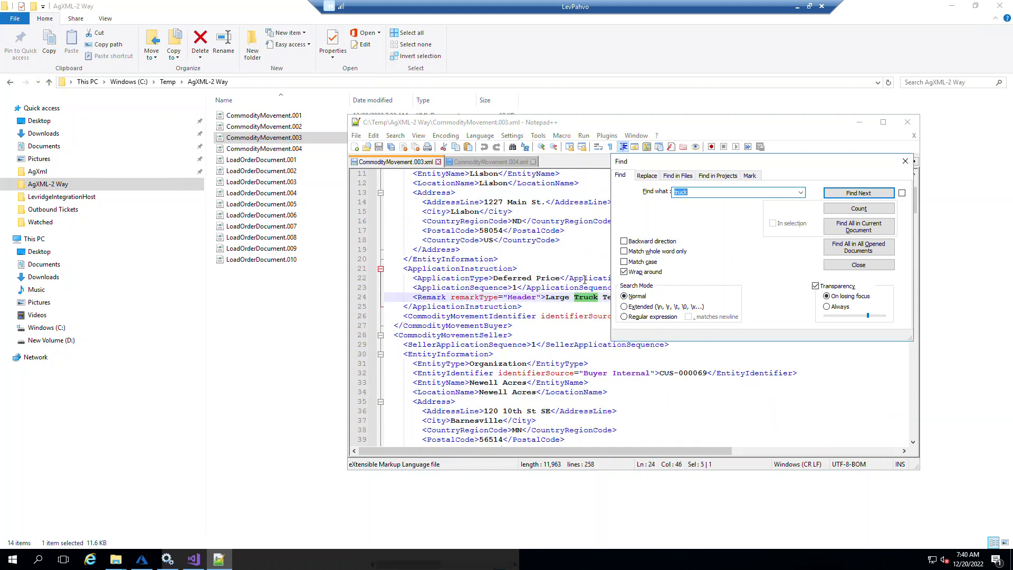
left_click_drag(711, 167, 733, 191)
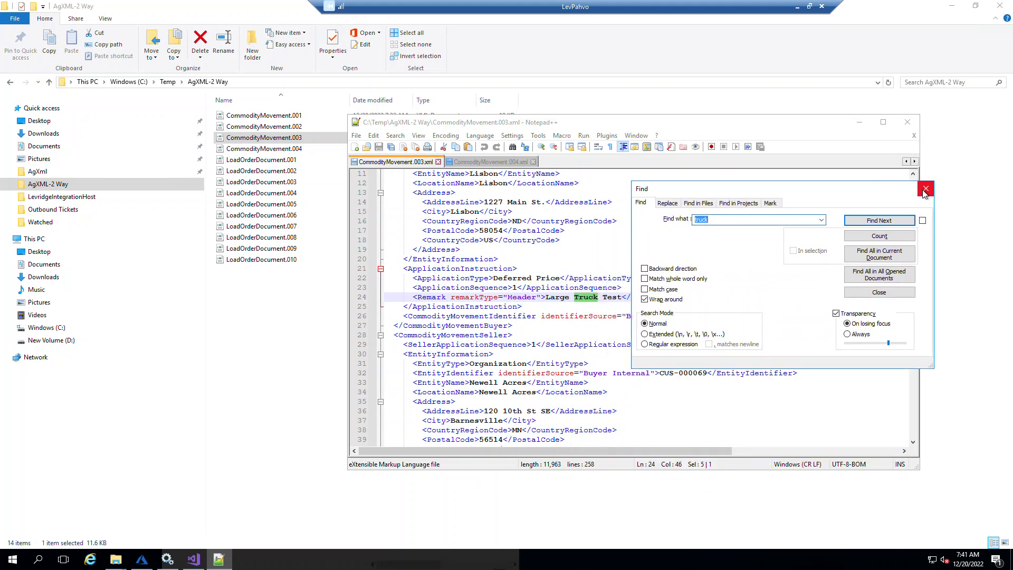
left_click(926, 189)
left_click(907, 122)
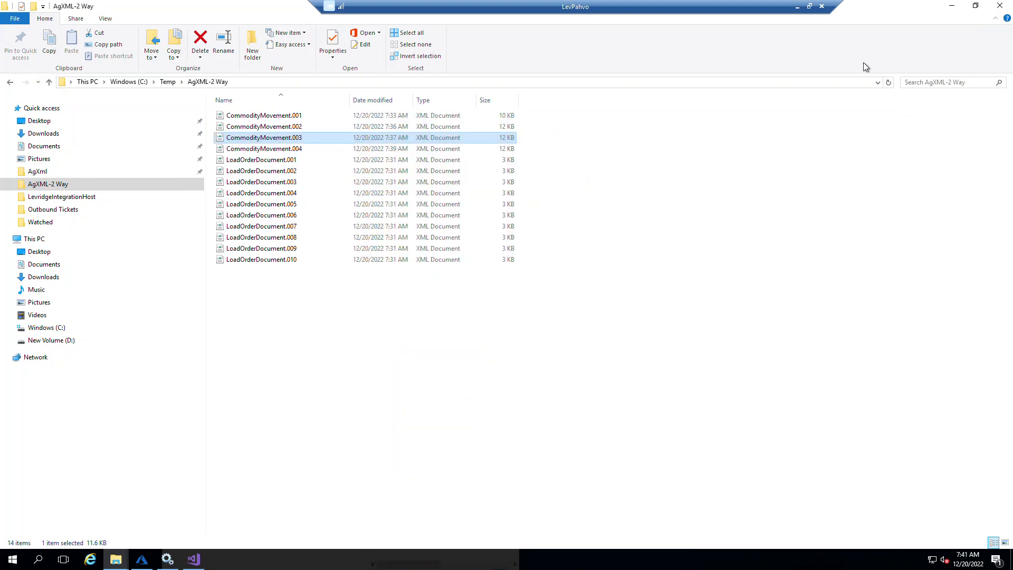